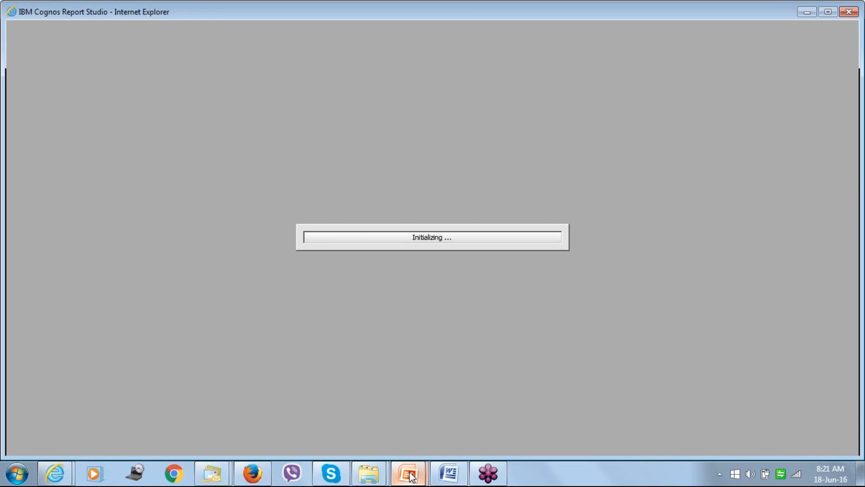
- Create a new list report from the GO Sales (query) package
mouse_move(411, 476)
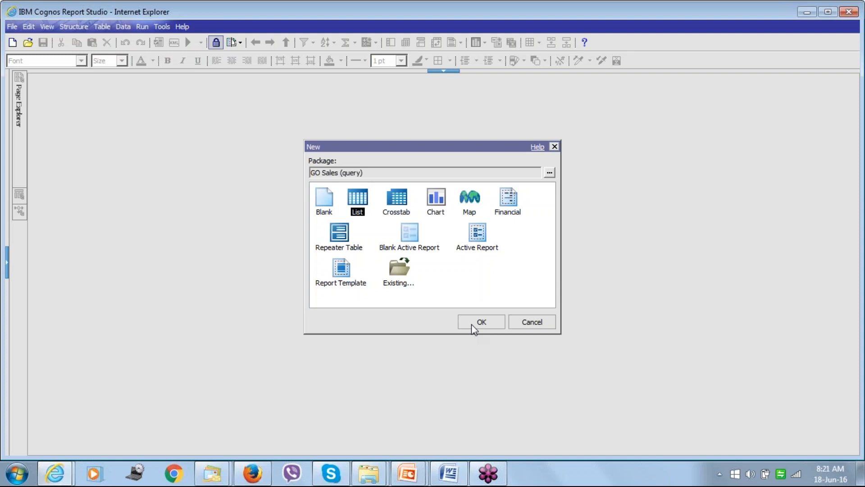
click(472, 324)
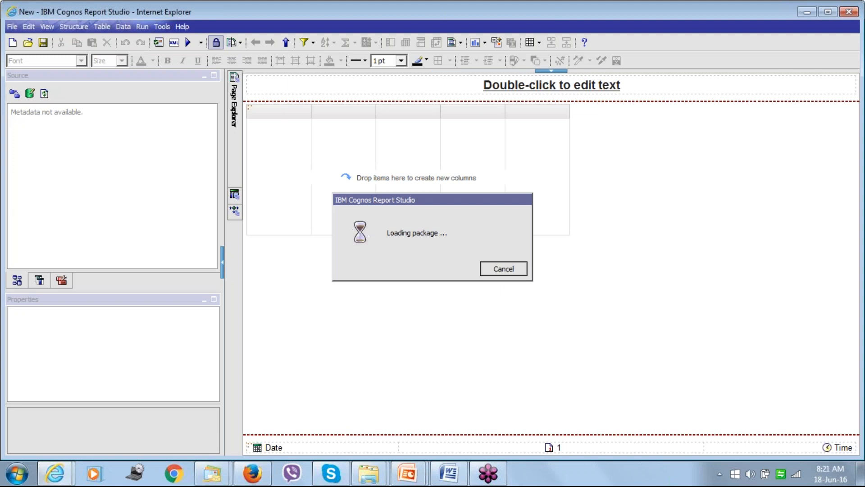
- Switch to the PowerPoint slide show to view the Report Studio topics slide, and return to IBM Cognos Report Studio
click(411, 476)
click(481, 407)
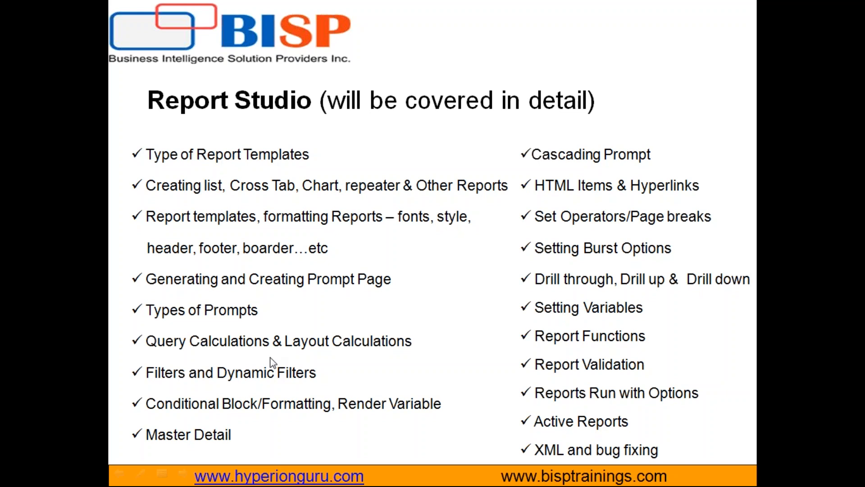
key(super)
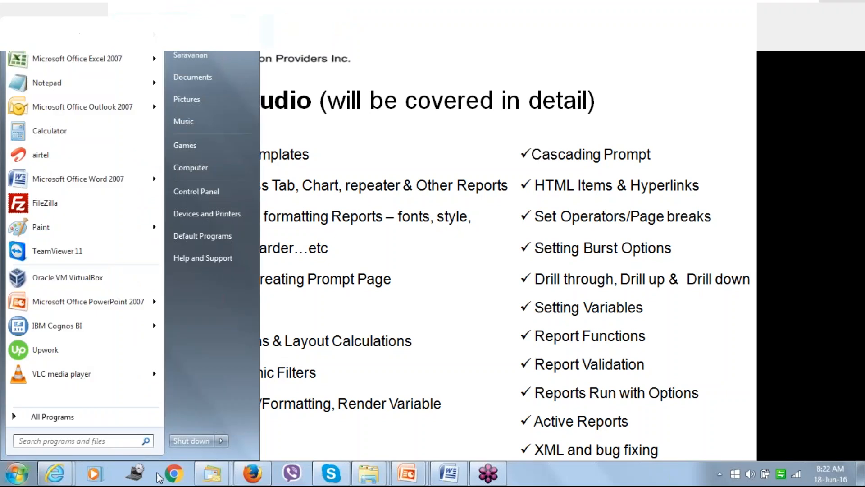
click(60, 474)
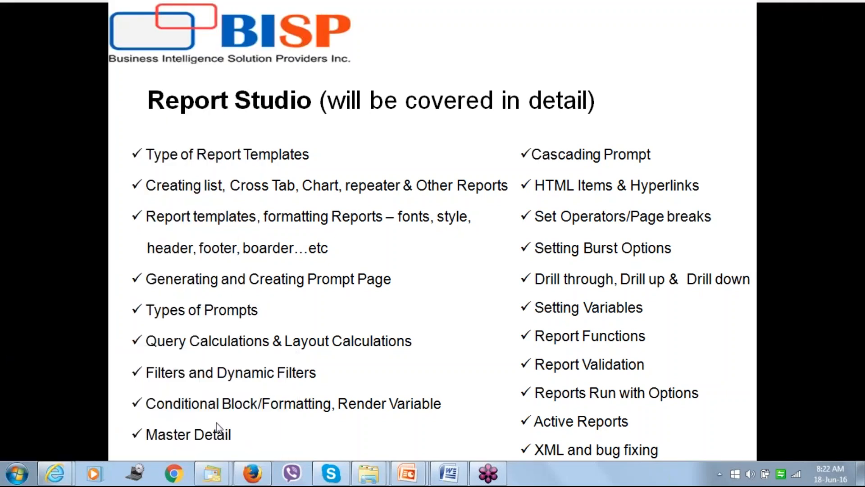
click(216, 435)
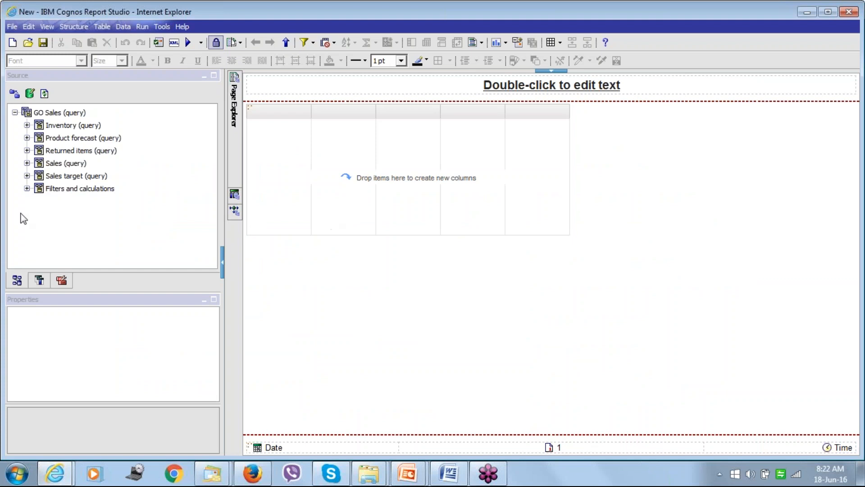
- Add Product line and Product type from Products under Sales (query) as the first two columns of the list
click(27, 163)
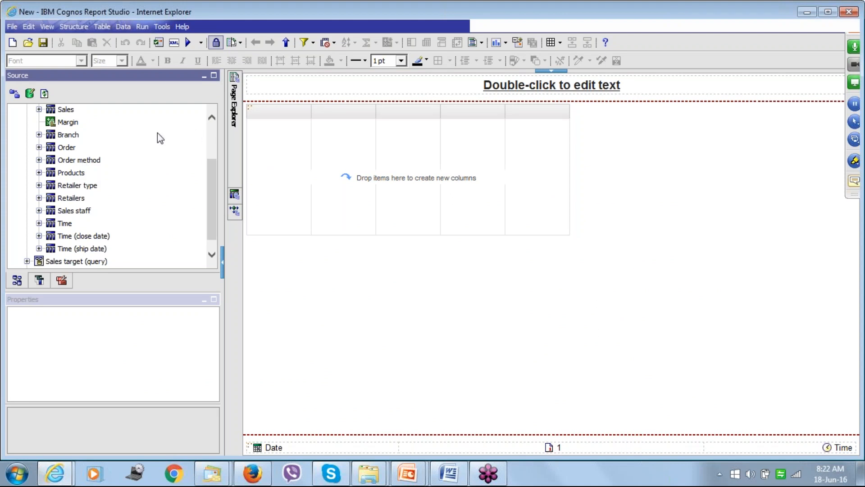
scroll(68, 139, up, 1)
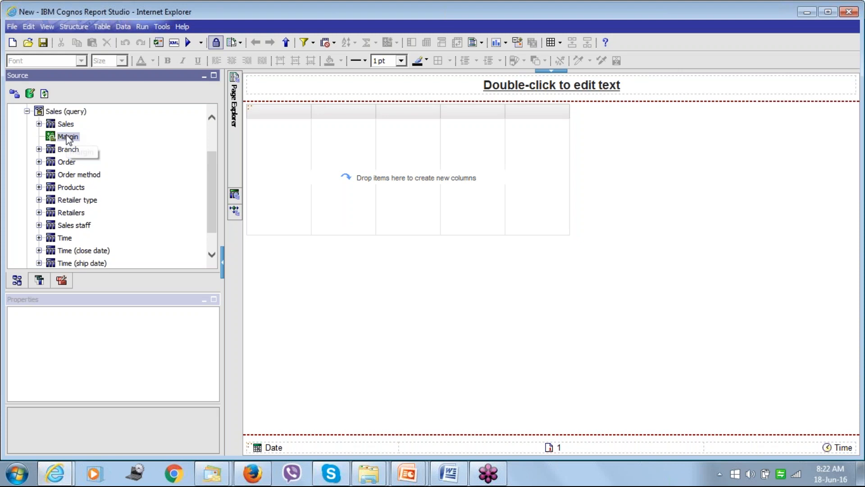
scroll(68, 139, up, 1)
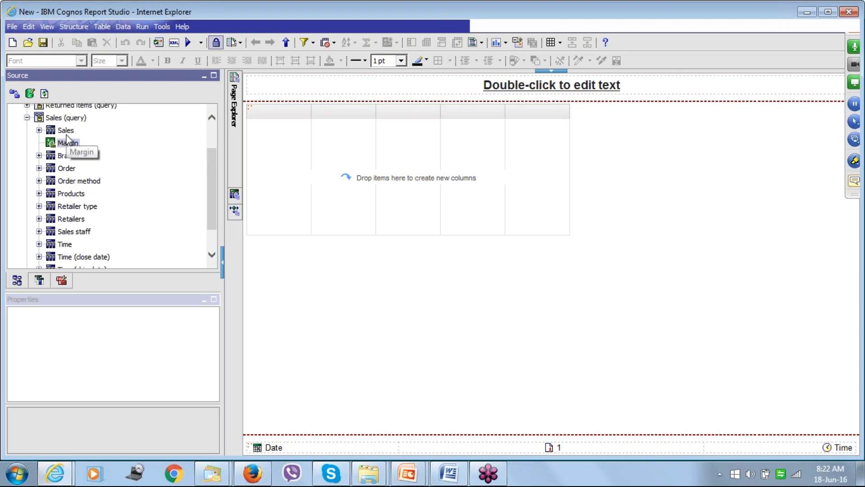
scroll(97, 194, up, 1)
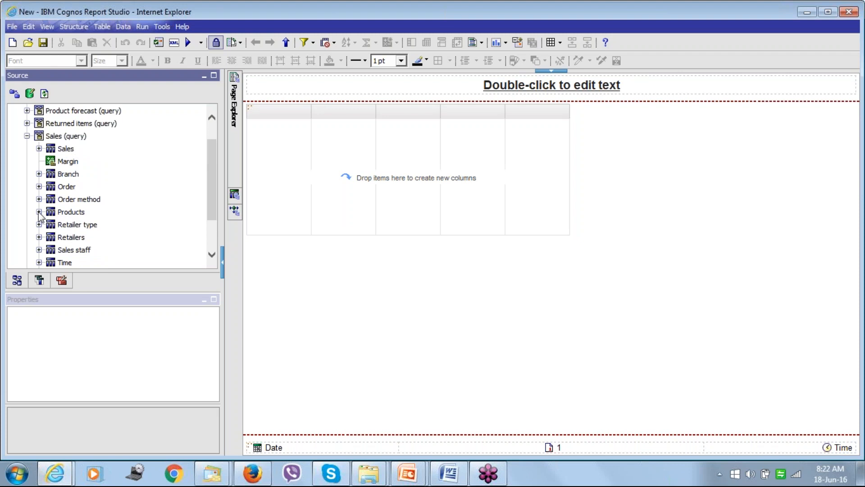
scroll(135, 189, down, 2)
click(39, 187)
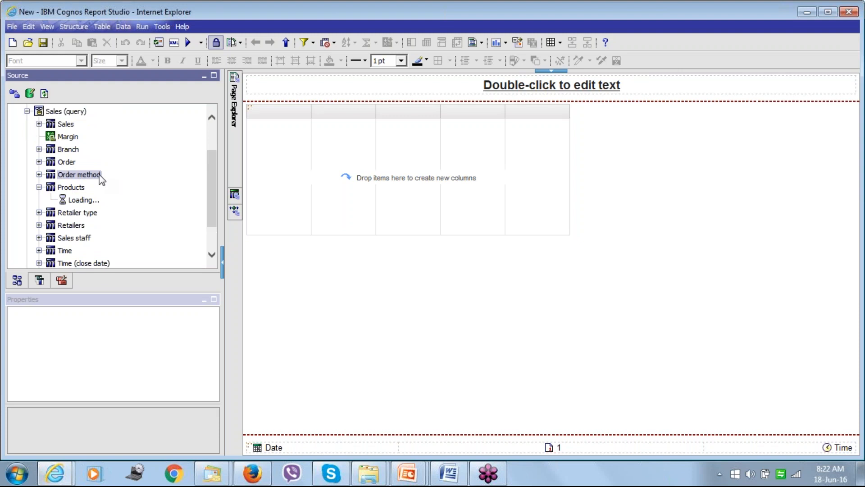
scroll(102, 180, down, 3)
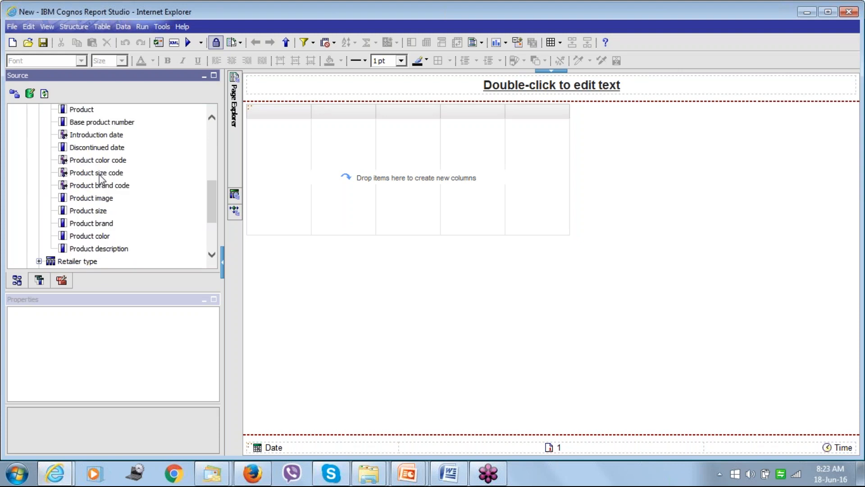
scroll(102, 180, up, 2)
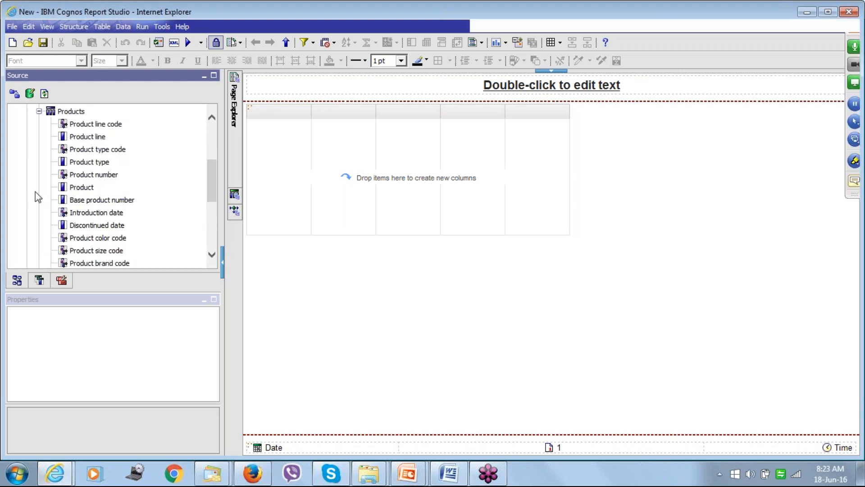
click(89, 137)
drag(90, 137, 267, 169)
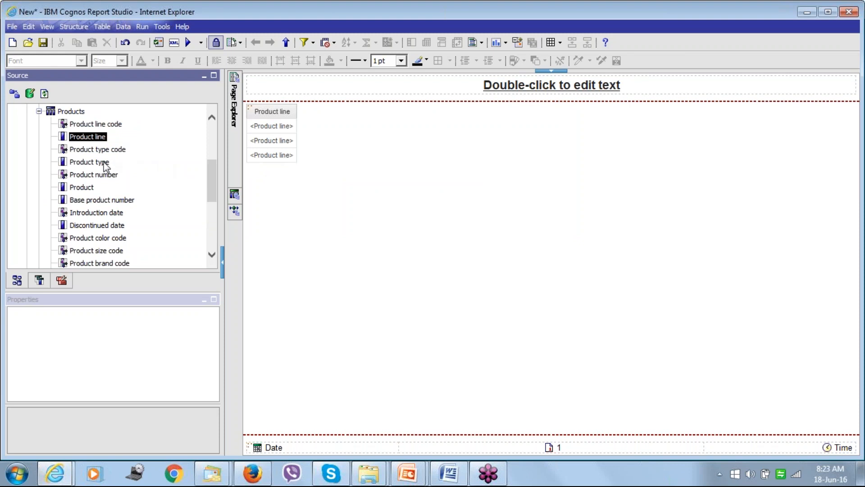
drag(104, 164, 298, 167)
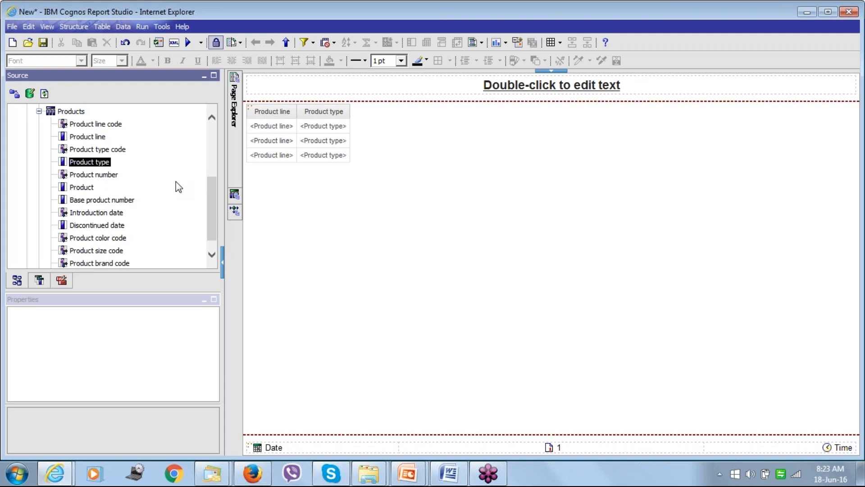
- Add Revenue from the Sales query subject as the third list column and run the report
scroll(185, 194, up, 1)
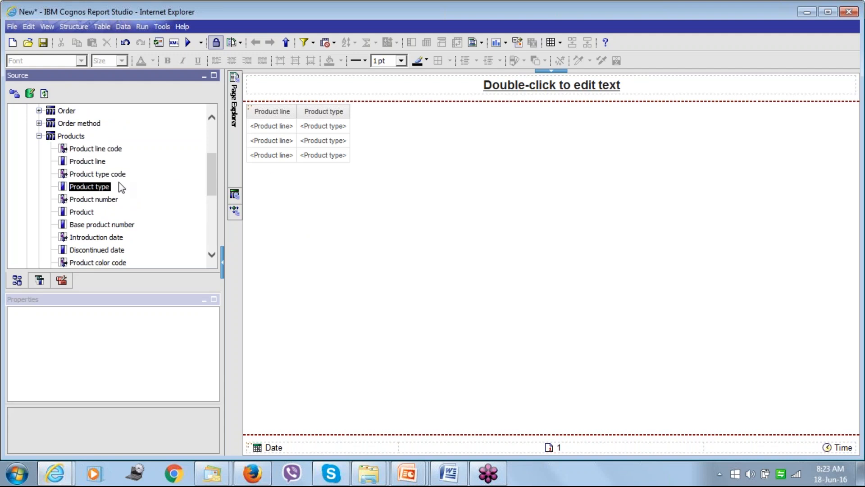
scroll(122, 187, up, 3)
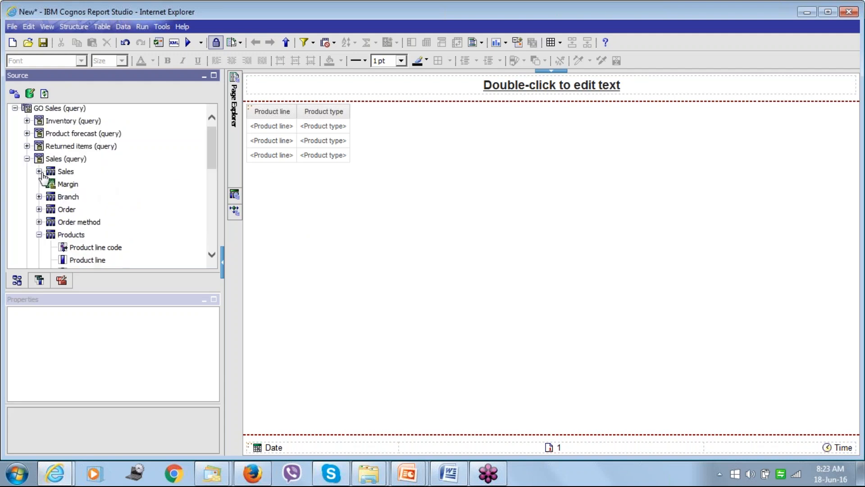
click(40, 175)
drag(80, 210, 336, 143)
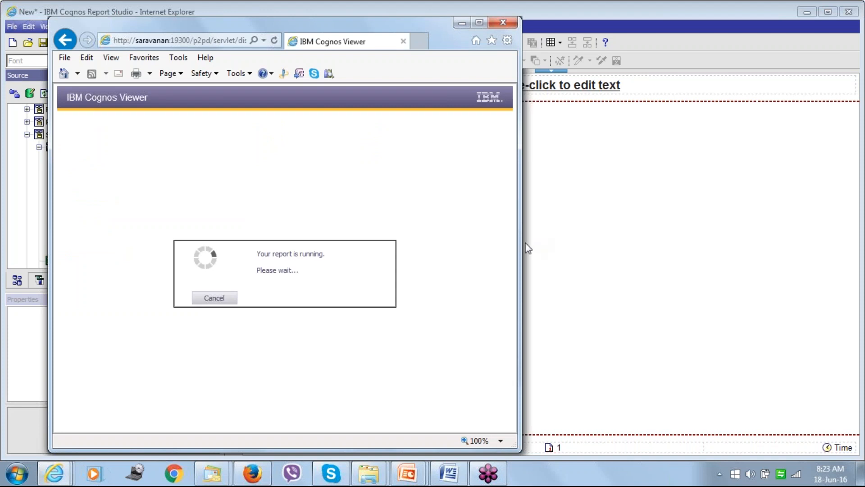
- Widen the report viewer window to examine the report output, and minimize it to return to the layout
drag(519, 243, 599, 247)
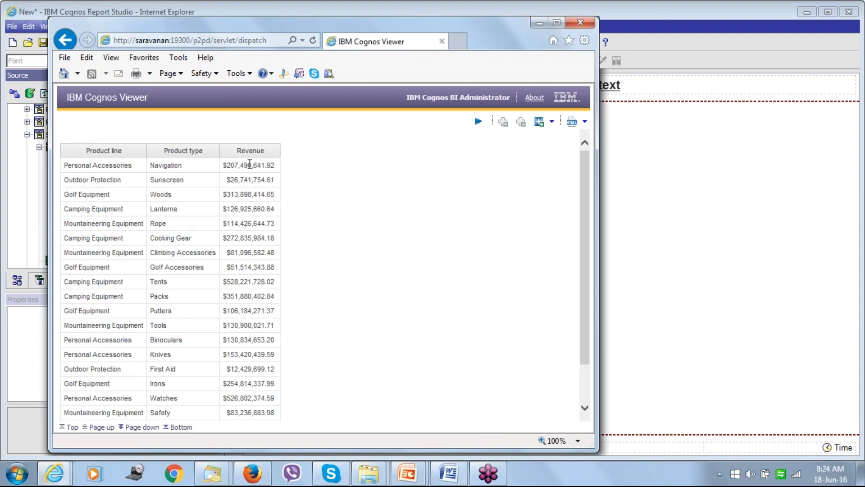
click(539, 23)
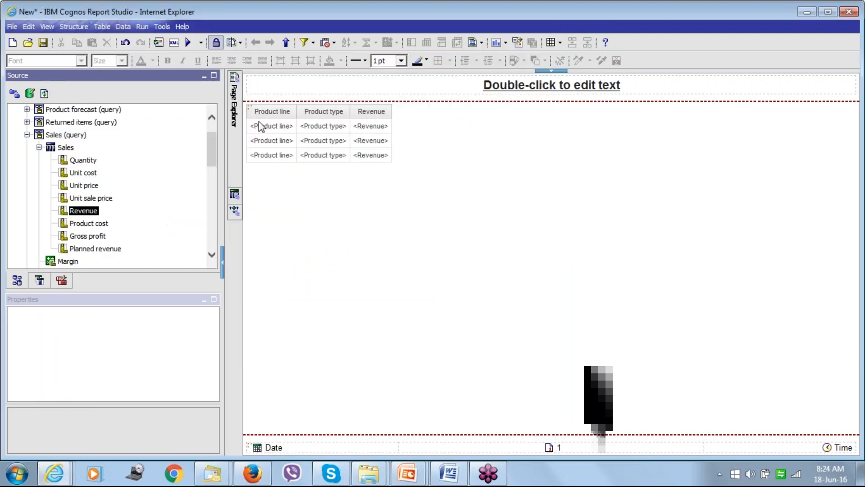
- Group the list by the Product line column and select the Revenue column
click(260, 124)
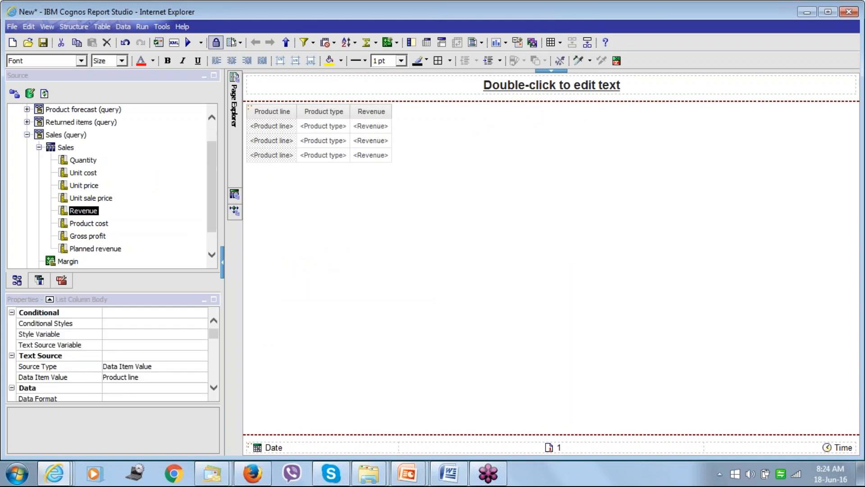
click(379, 130)
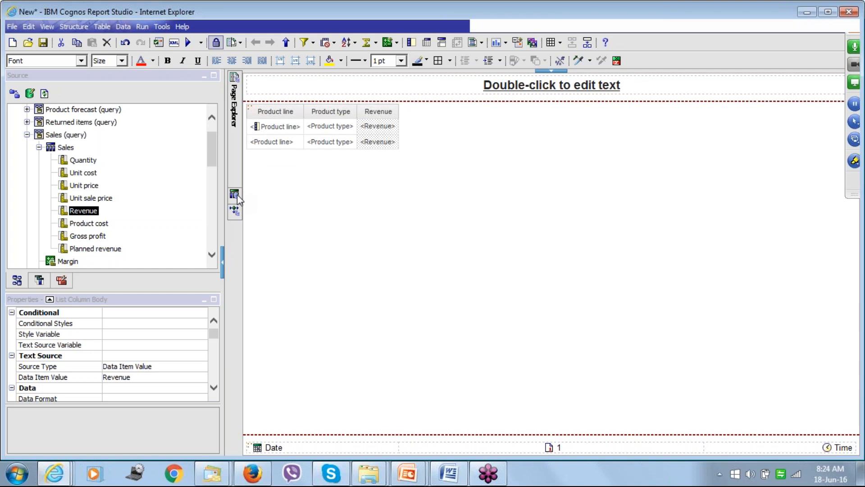
mouse_move(234, 131)
click(294, 101)
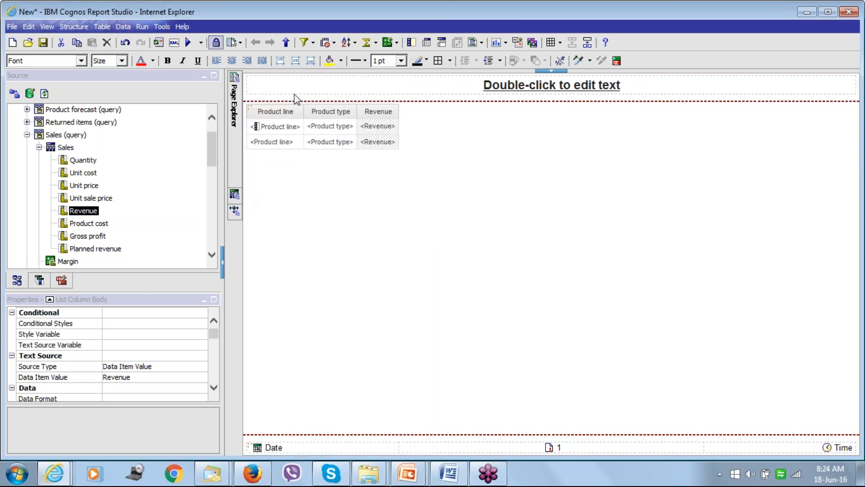
- Open Query1 in the Query Explorer to examine the data items behind the list
click(235, 195)
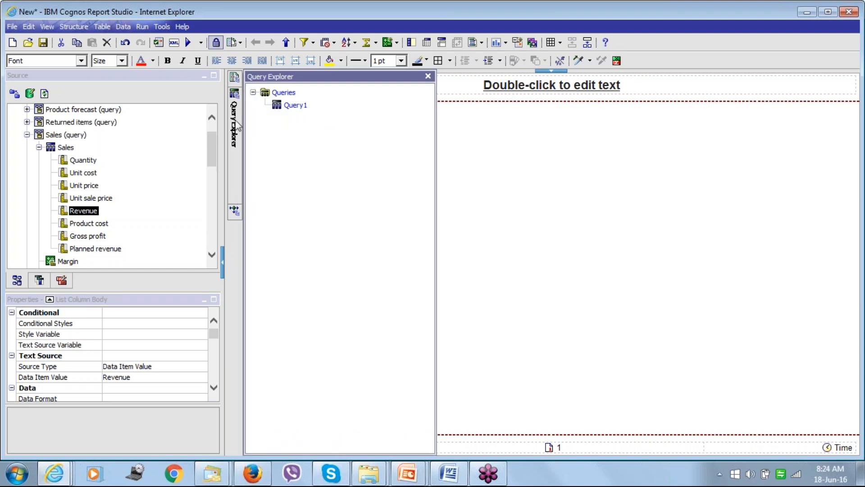
click(283, 92)
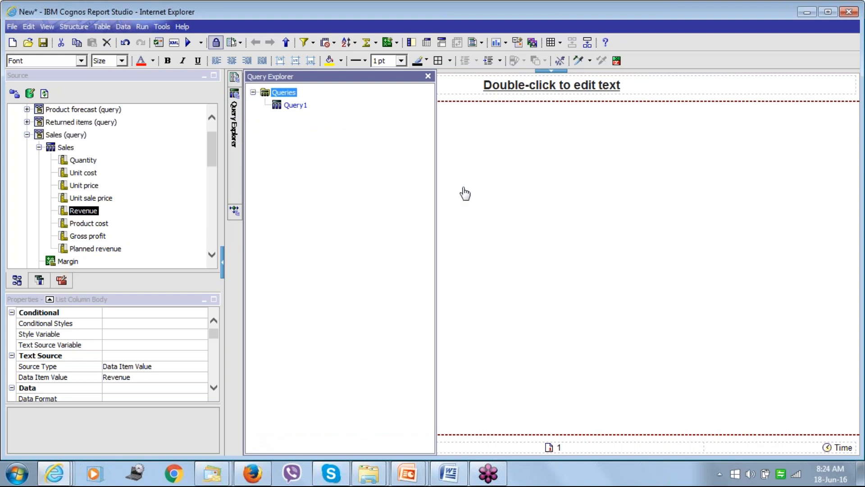
click(269, 102)
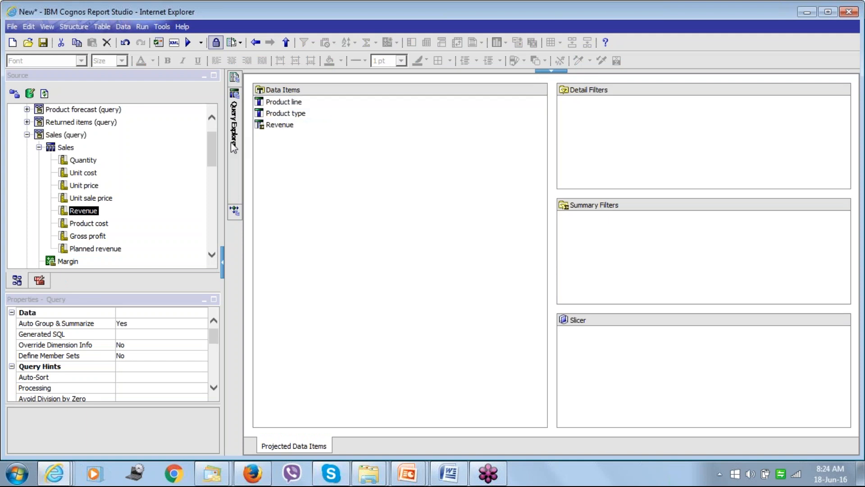
- Return to the overview of all queries and add an SQL object below Query1
mouse_move(234, 148)
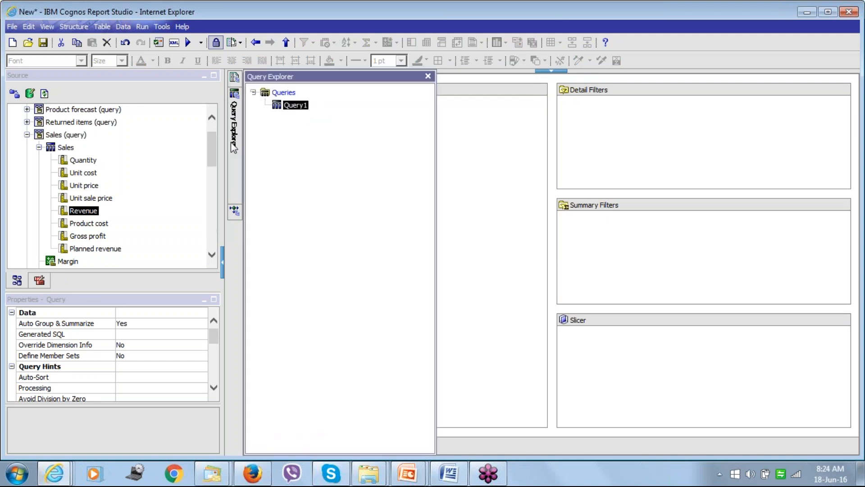
click(282, 93)
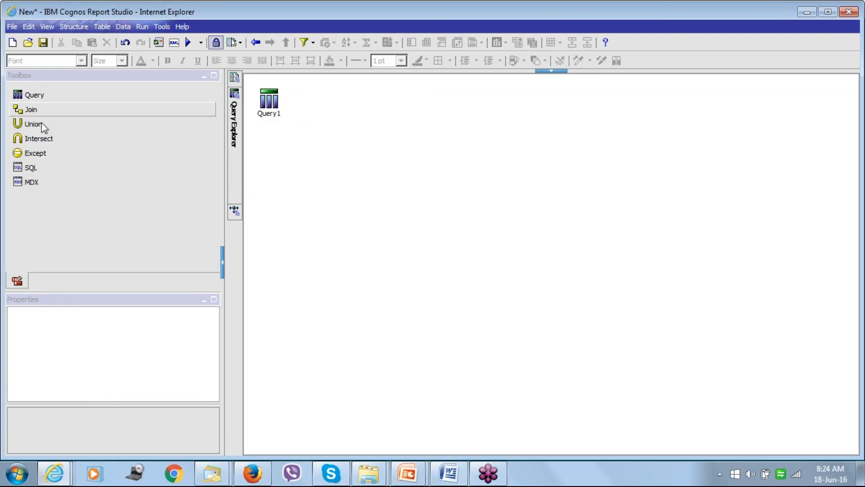
drag(30, 168, 341, 188)
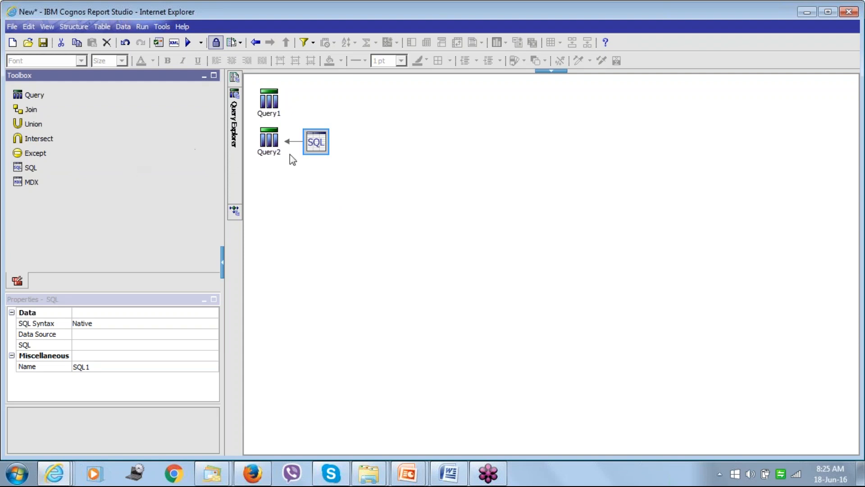
click(318, 148)
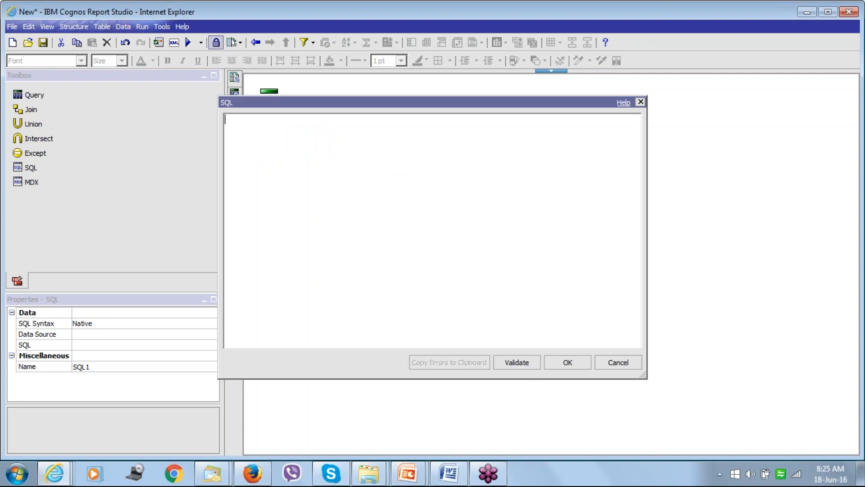
text(selec)
key(BackSpace)
key(BackSpace)
text(ect * from ddfkj)
click(609, 365)
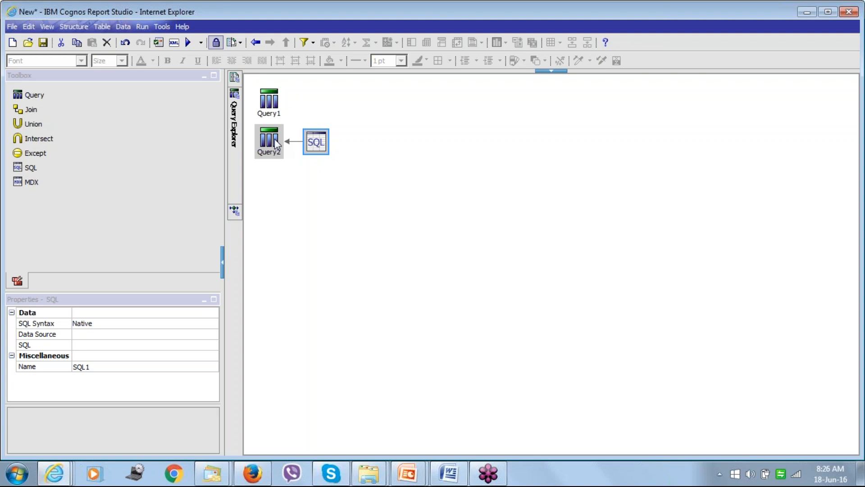
- View the data items and filter areas of Query1, and return to the overview of all queries
click(276, 108)
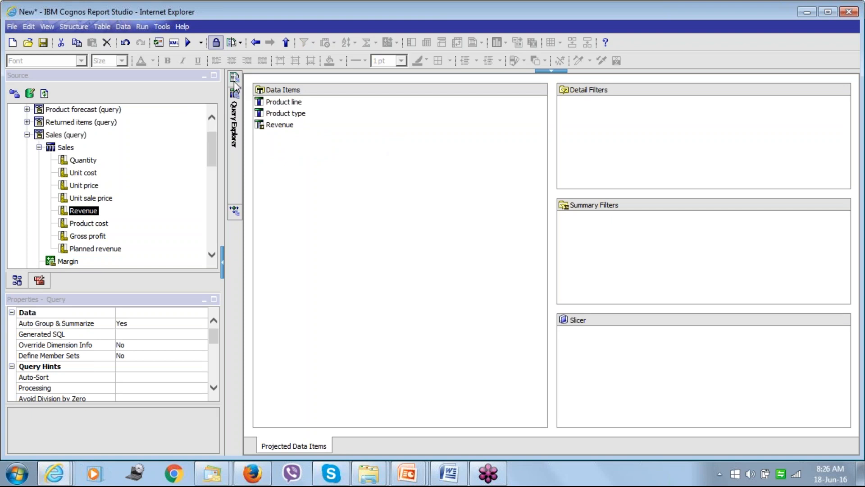
mouse_move(235, 82)
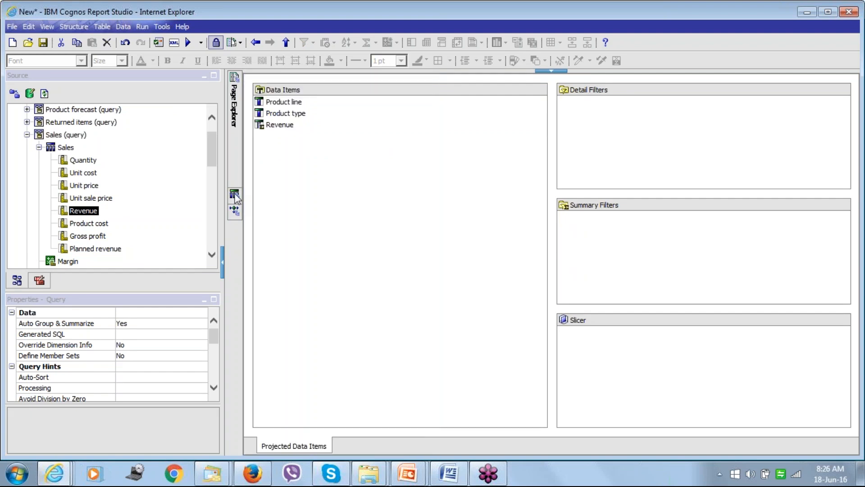
mouse_move(235, 196)
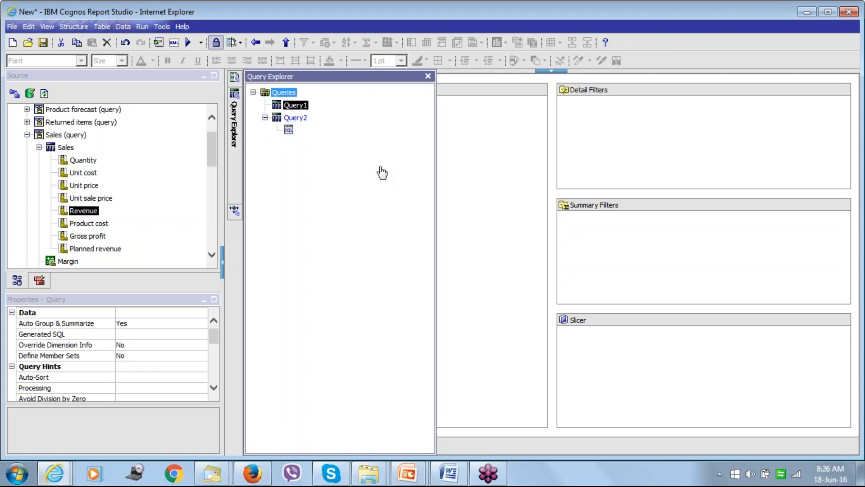
click(283, 92)
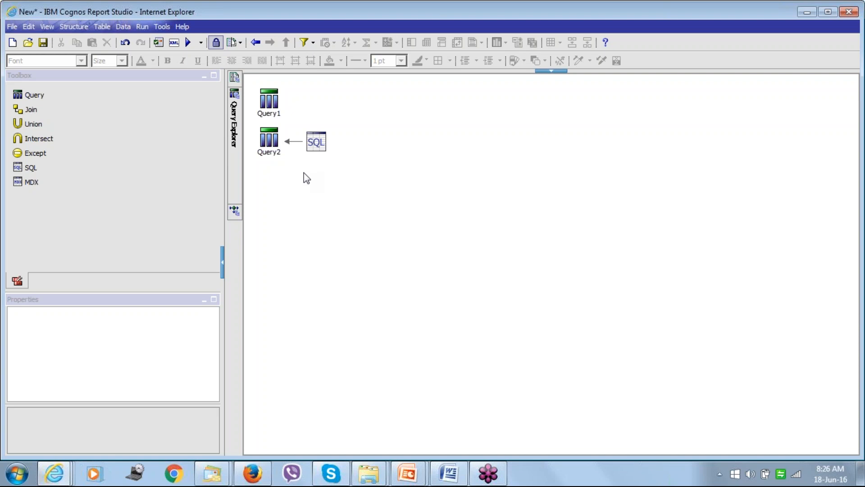
- Reopen Query1 to examine its data items, display the whole query list again, and minimize the Report Studio window
double_click(269, 99)
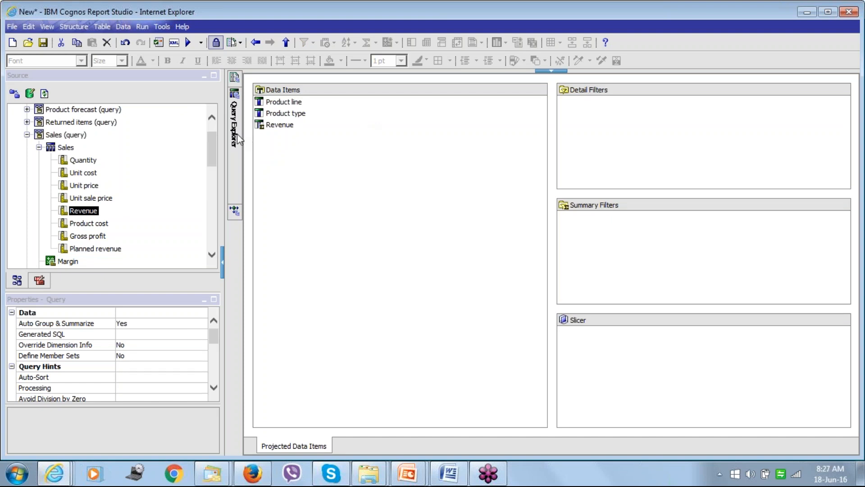
mouse_move(237, 133)
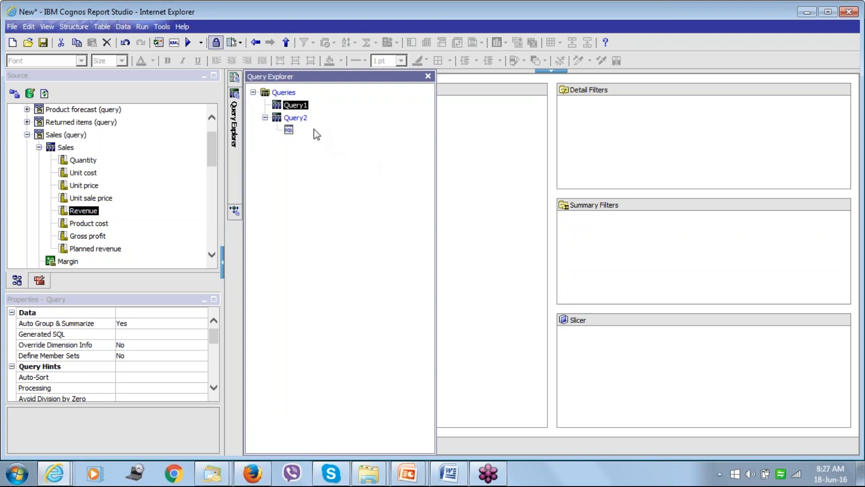
click(283, 92)
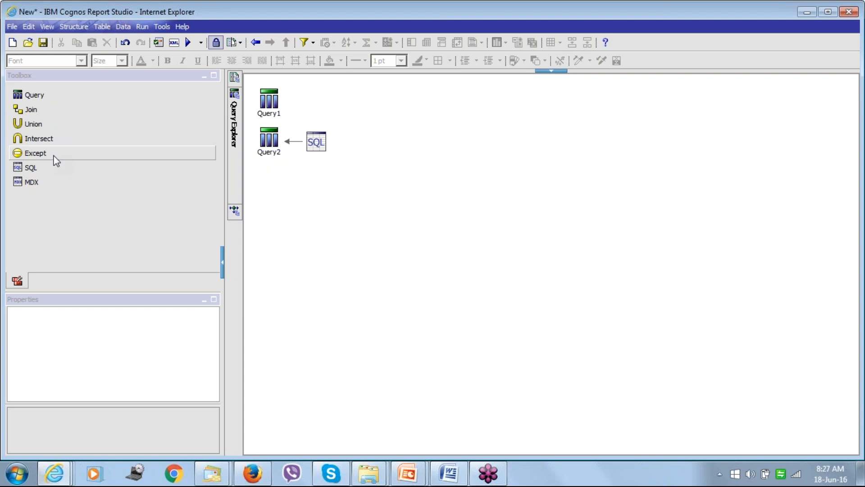
click(807, 12)
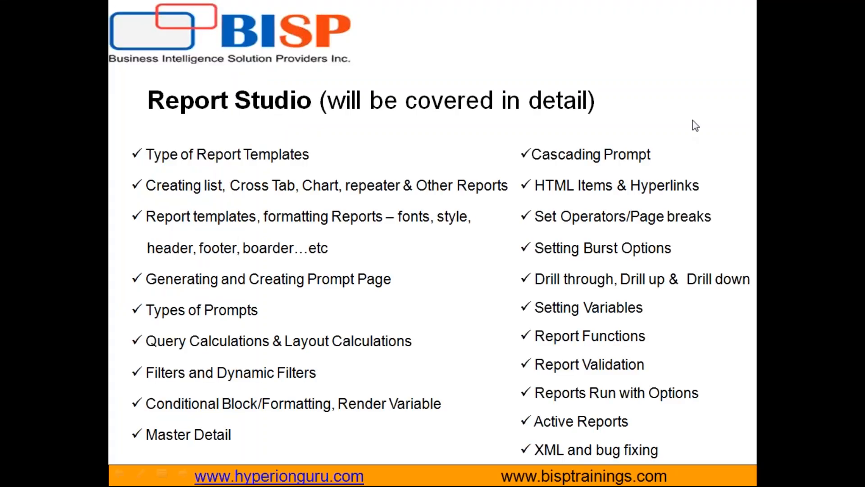
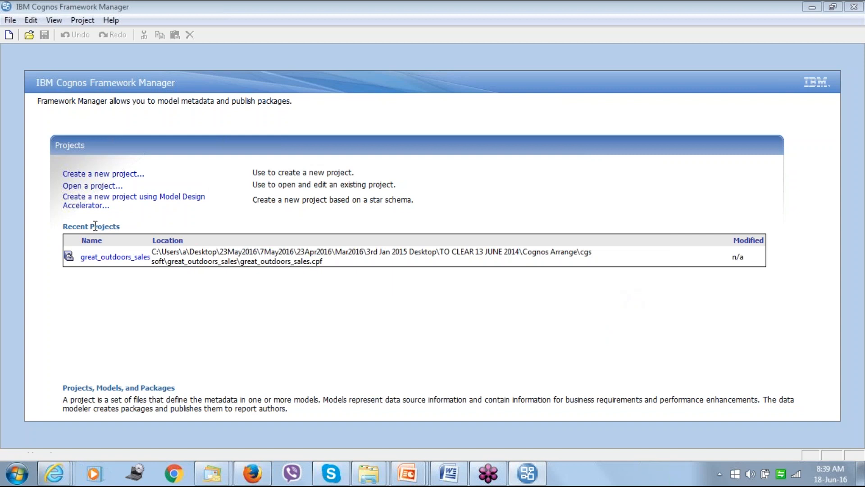
- Create a new project in Framework Manager, log on as Administrator, and choose English as the design language
click(99, 189)
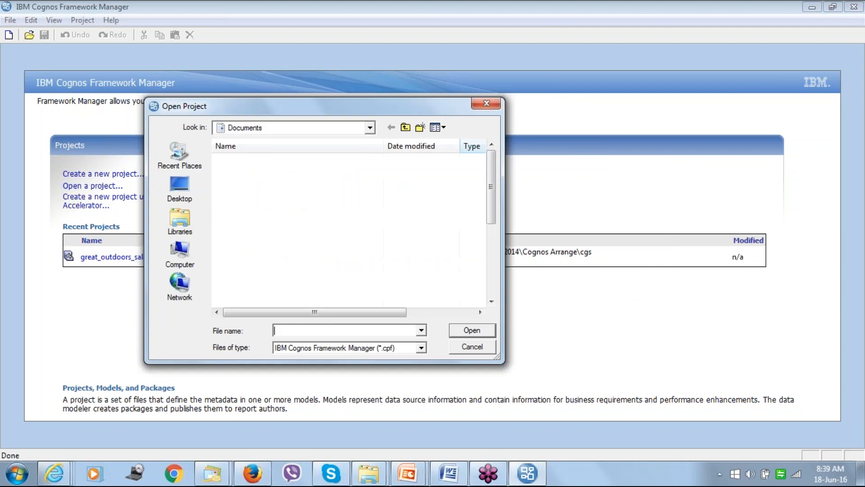
key(Escape)
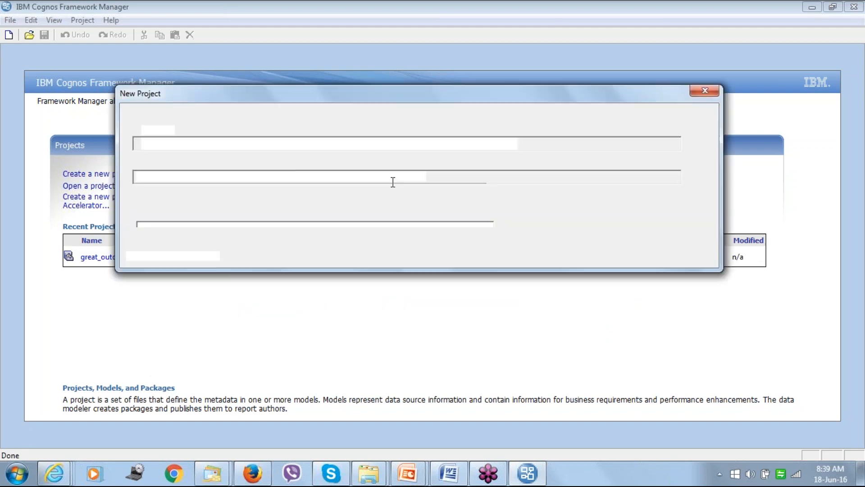
click(561, 248)
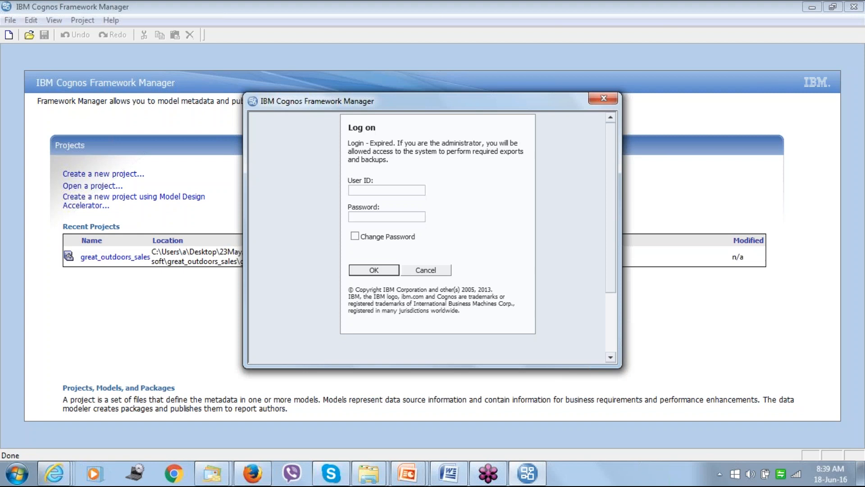
text(Administ)
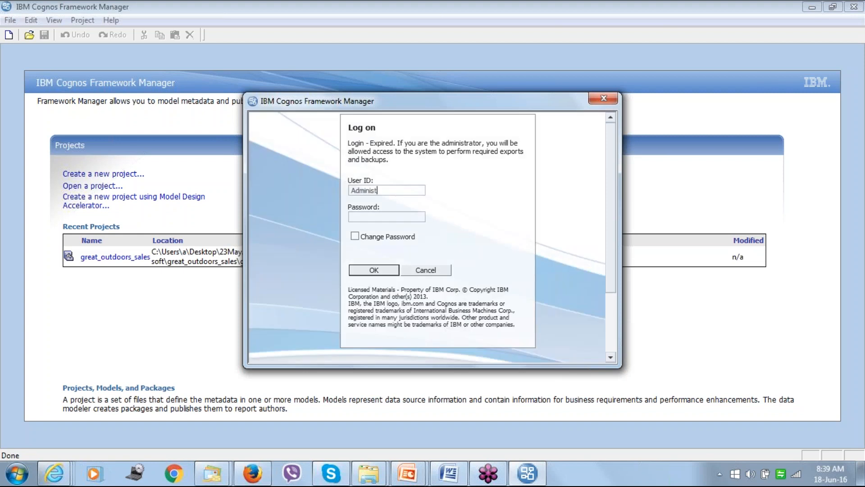
text(rator)
key(Return)
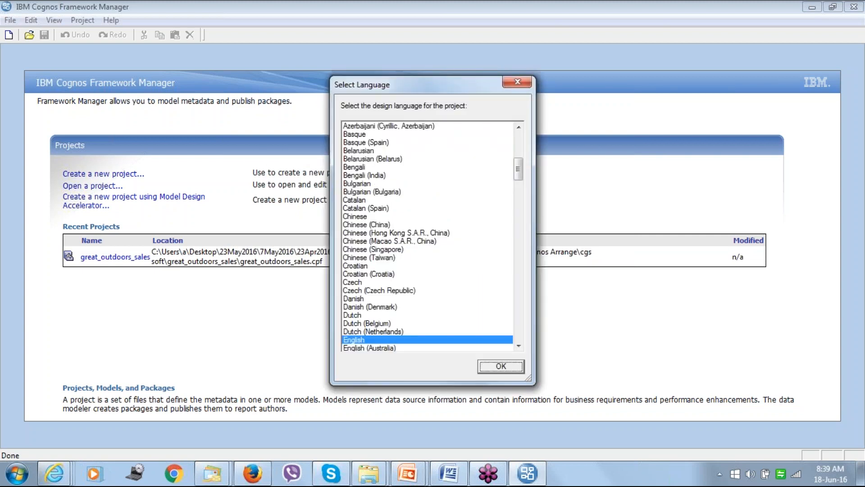
click(520, 368)
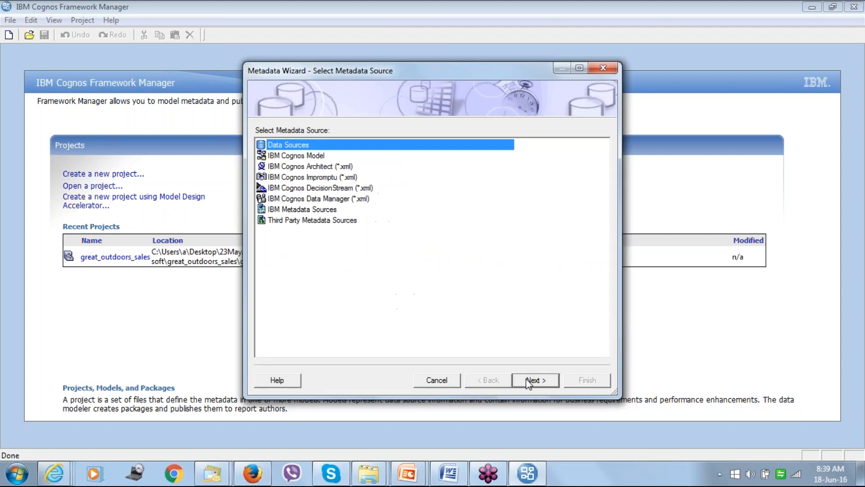
- Try to import metadata from the great_outdoors_sales data source, and cancel the Metadata Wizard
click(529, 383)
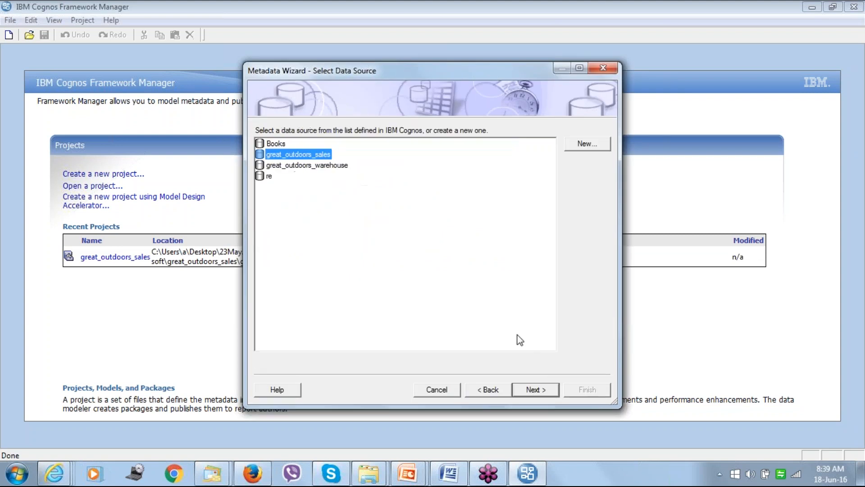
click(537, 391)
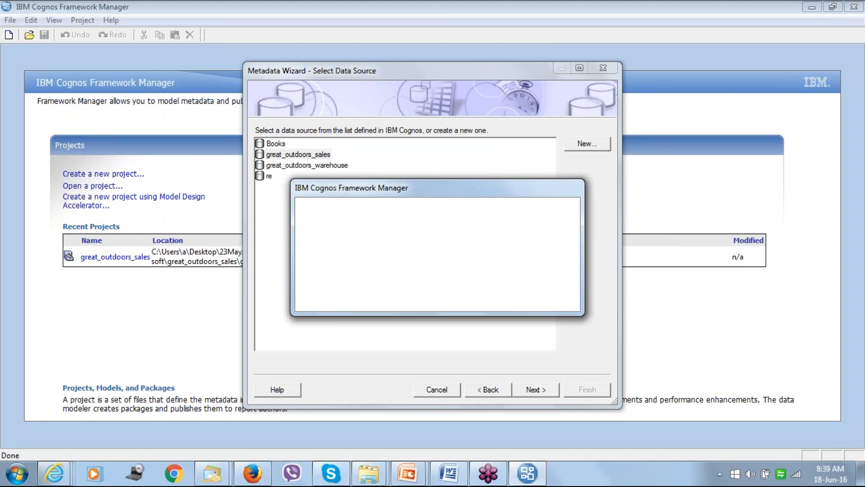
click(534, 388)
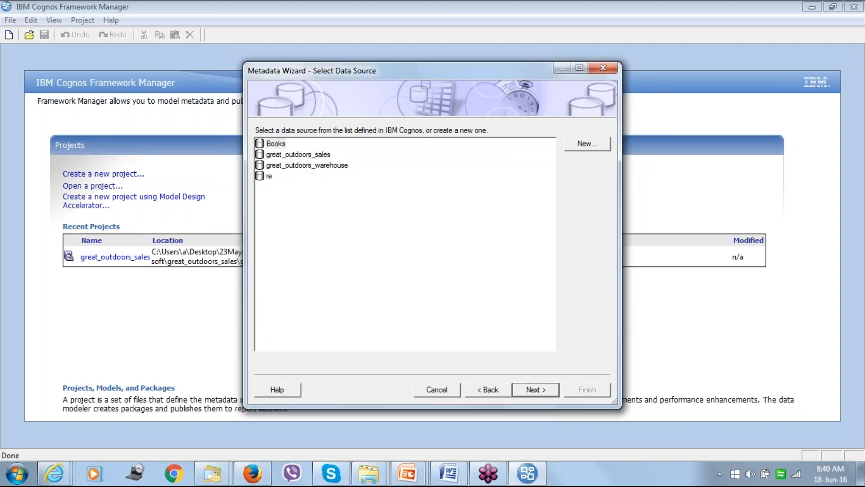
click(552, 295)
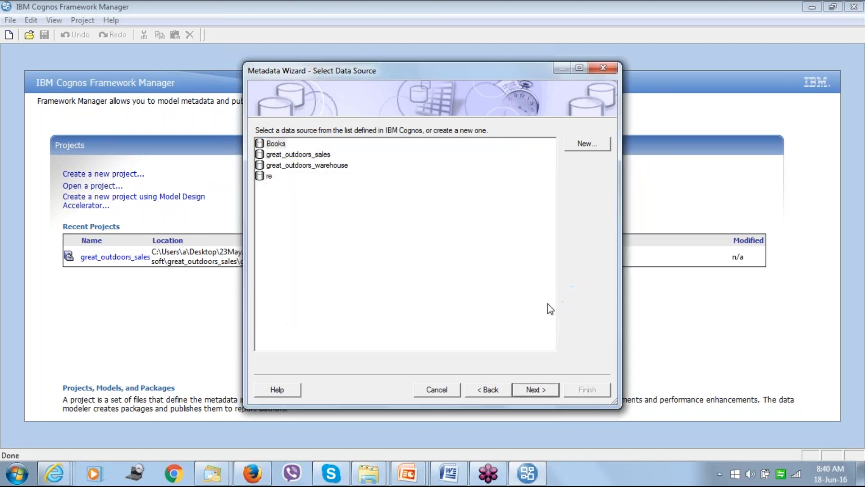
click(441, 388)
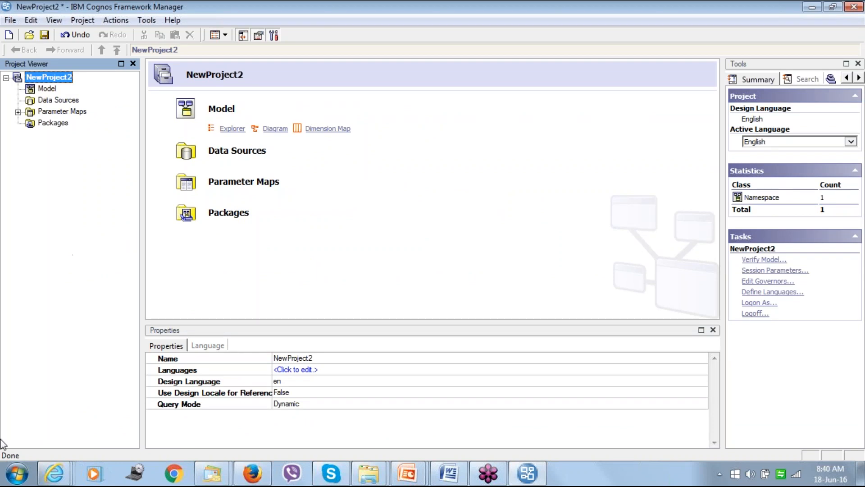
- Switch to Report Studio, collapse the Sales (query) namespace, and select the GO Sales (query) package in the source tree
click(55, 478)
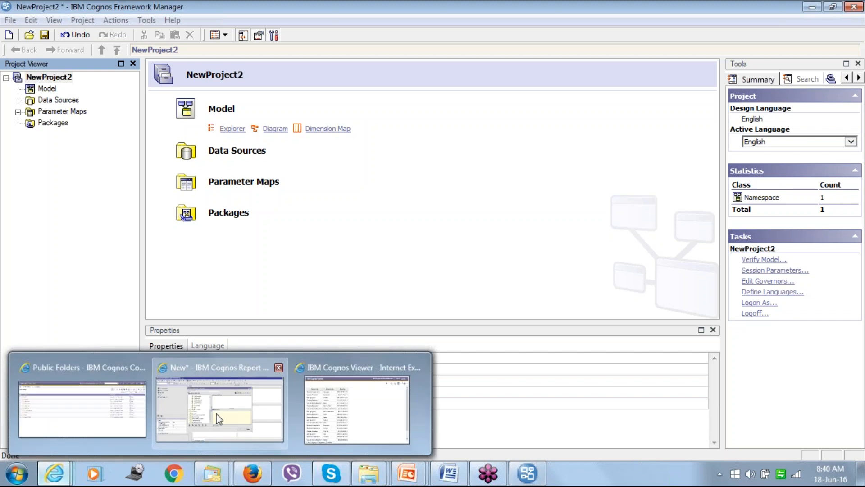
click(216, 414)
click(396, 349)
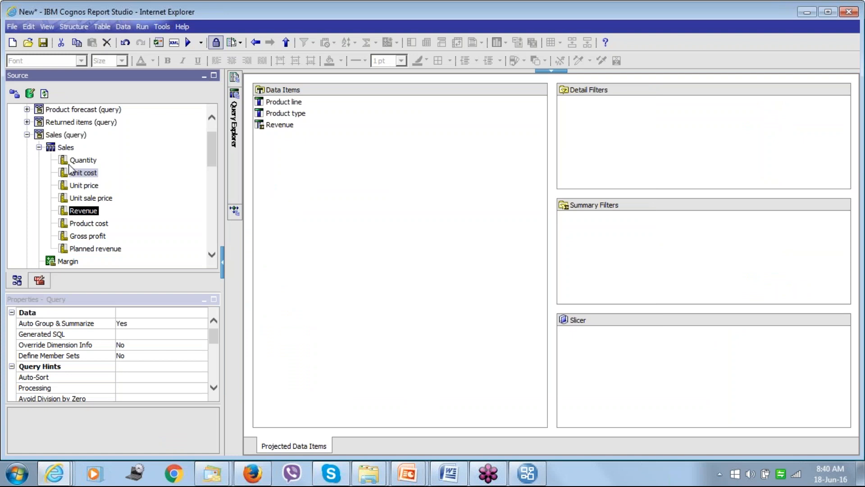
click(27, 135)
click(54, 115)
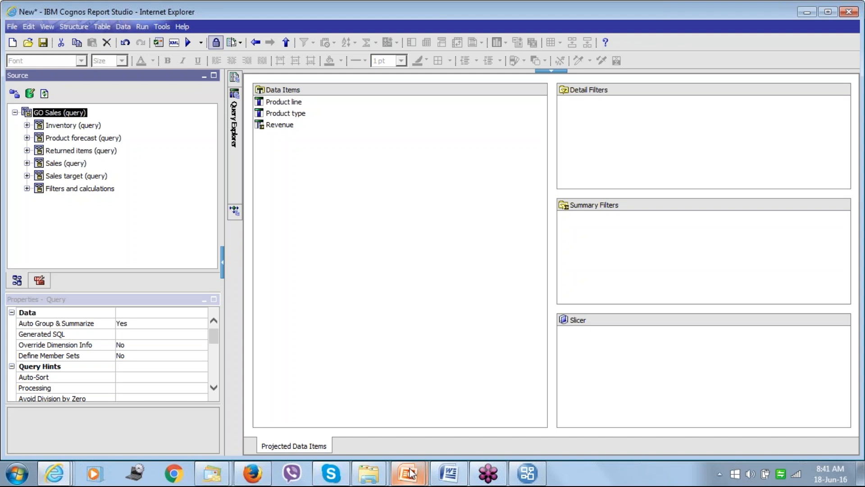
mouse_move(410, 473)
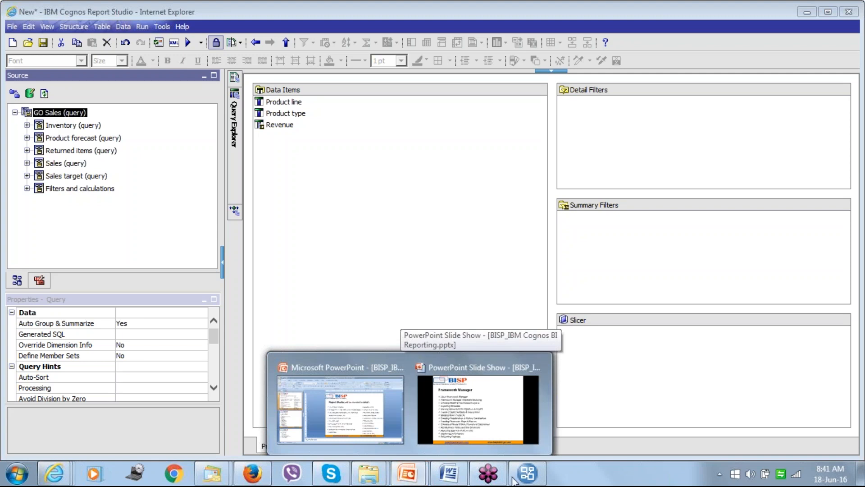
click(527, 472)
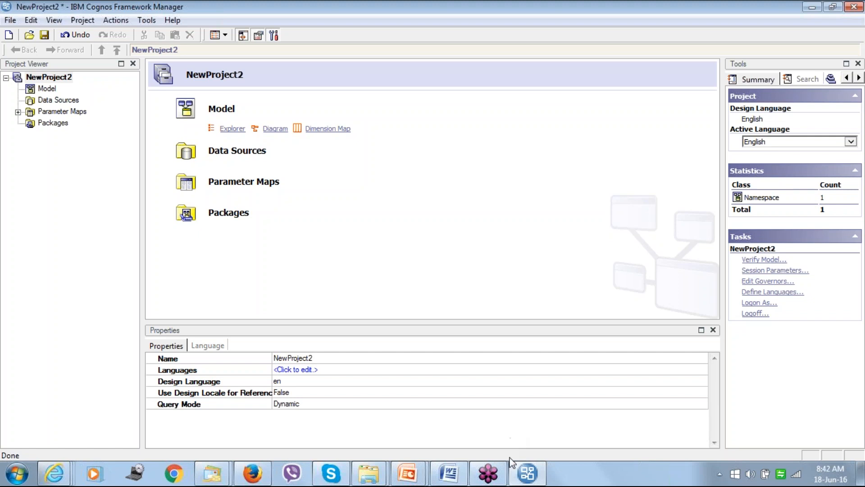
click(534, 481)
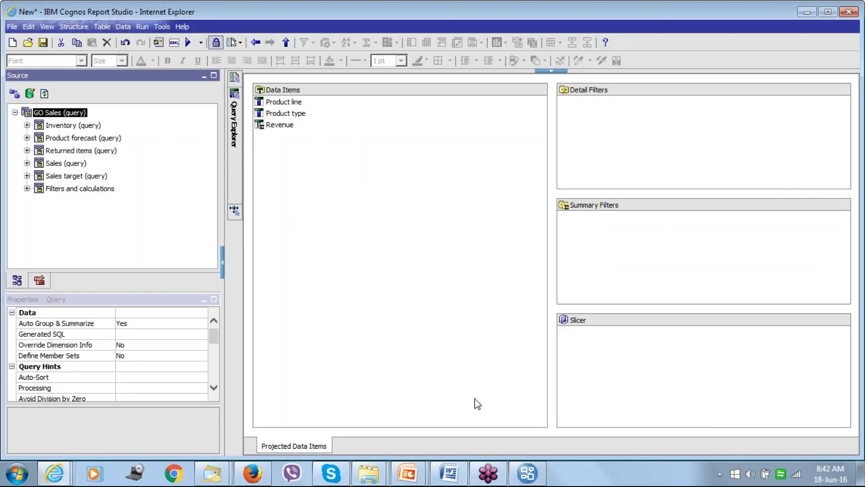
click(529, 475)
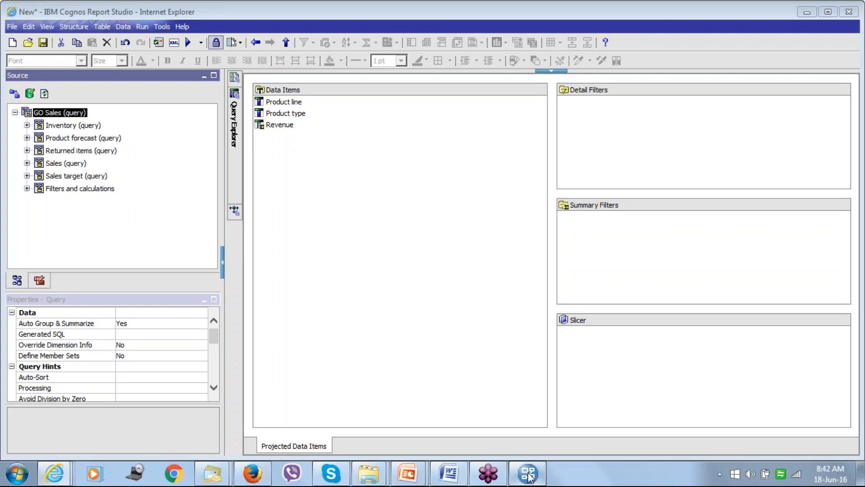
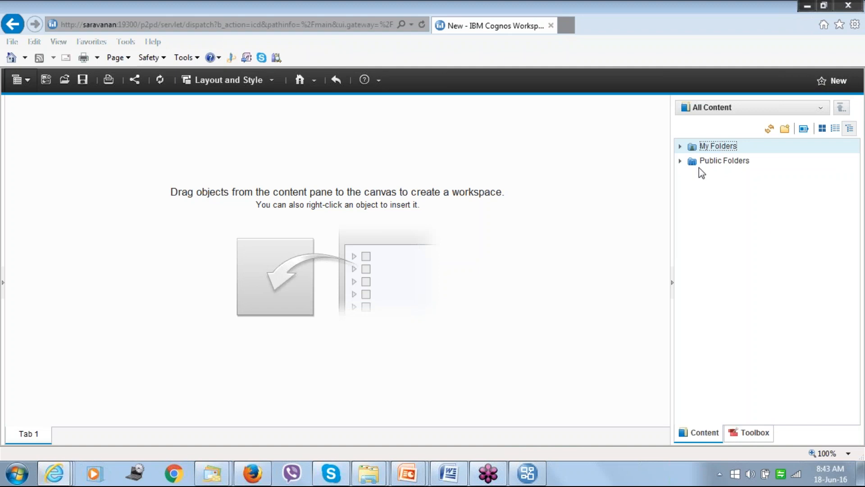
- Place the Revenue compar chart from the Revenue Achieved report, in the public Report Studio folder, at the upper left of the workspace canvas
click(681, 162)
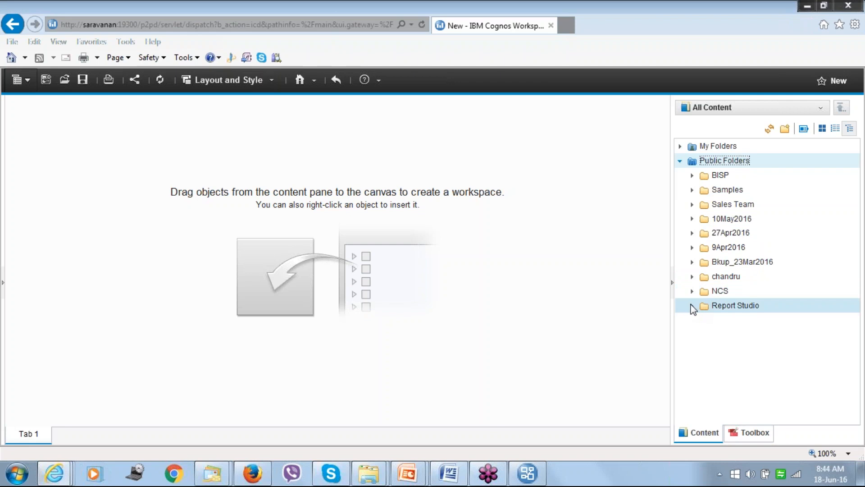
double_click(748, 305)
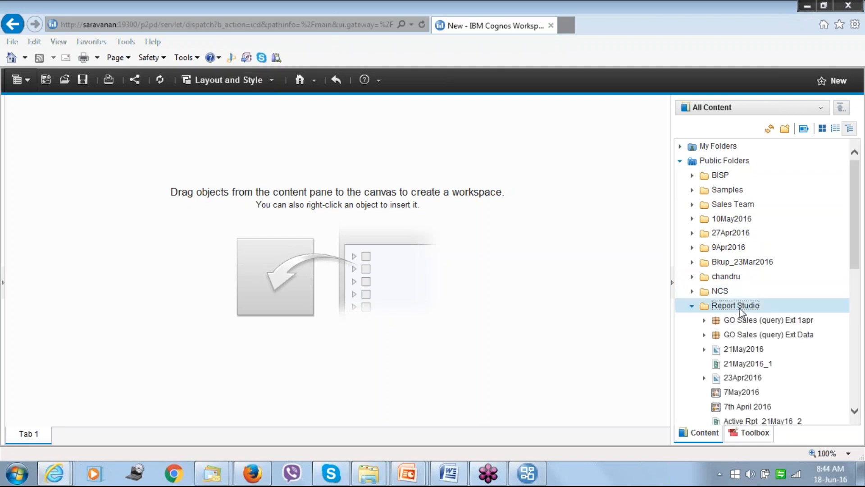
scroll(741, 315, down, 5)
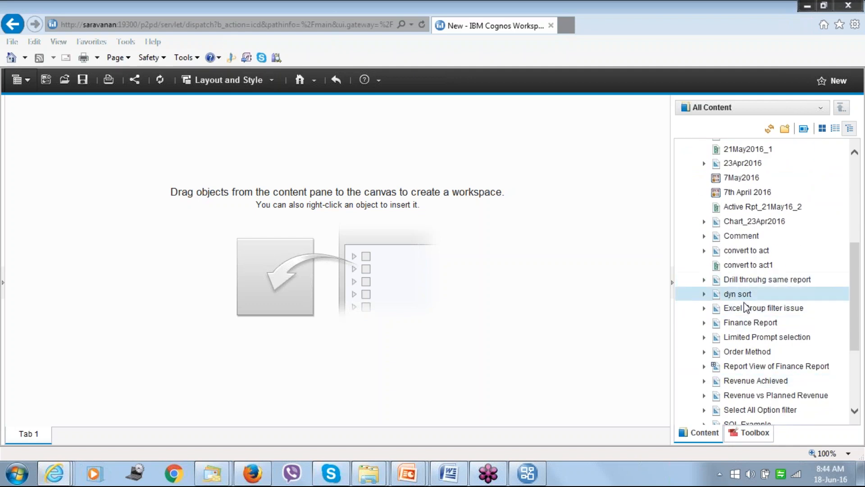
scroll(747, 311, down, 1)
scroll(748, 311, down, 2)
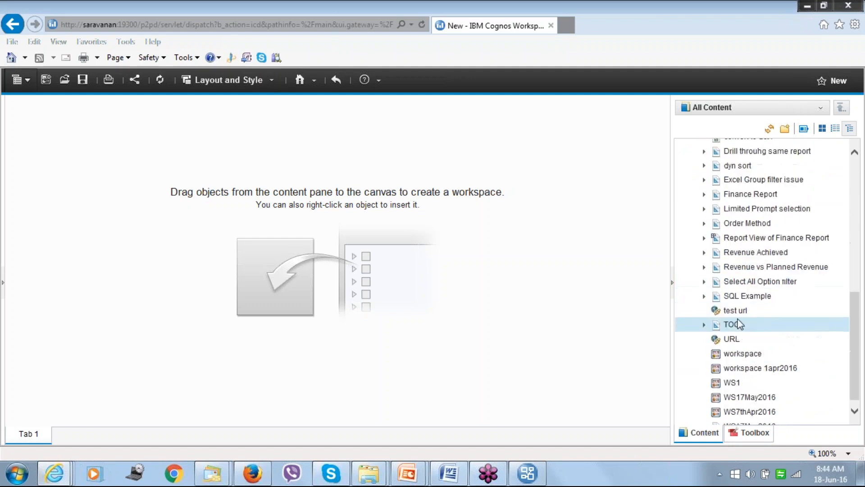
click(706, 252)
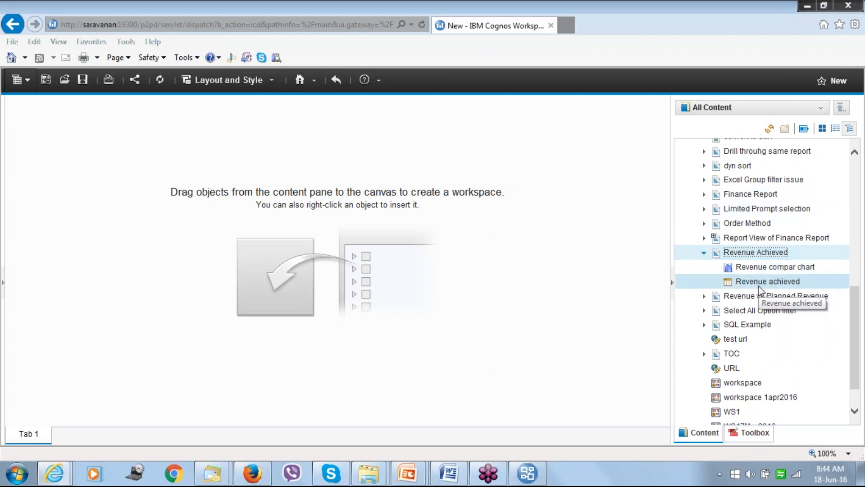
drag(756, 269, 271, 216)
drag(162, 186, 35, 121)
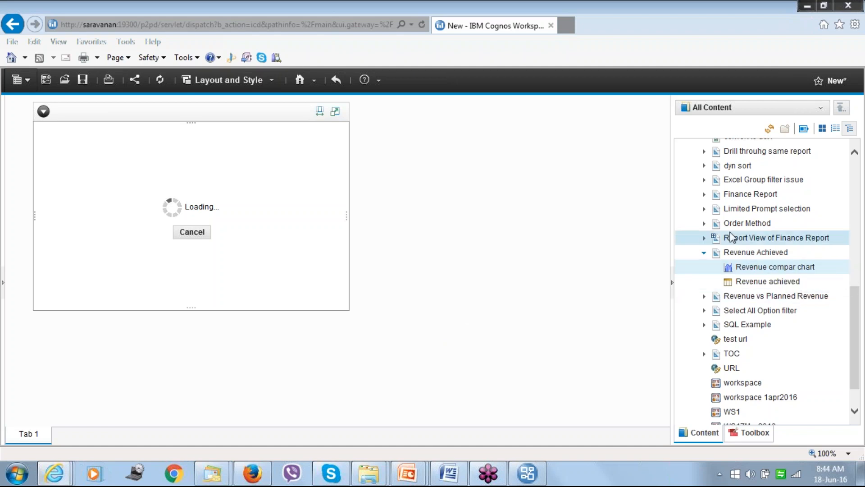
- Add List1 from the Order Method report to the canvas, directly beside the revenue chart
click(704, 224)
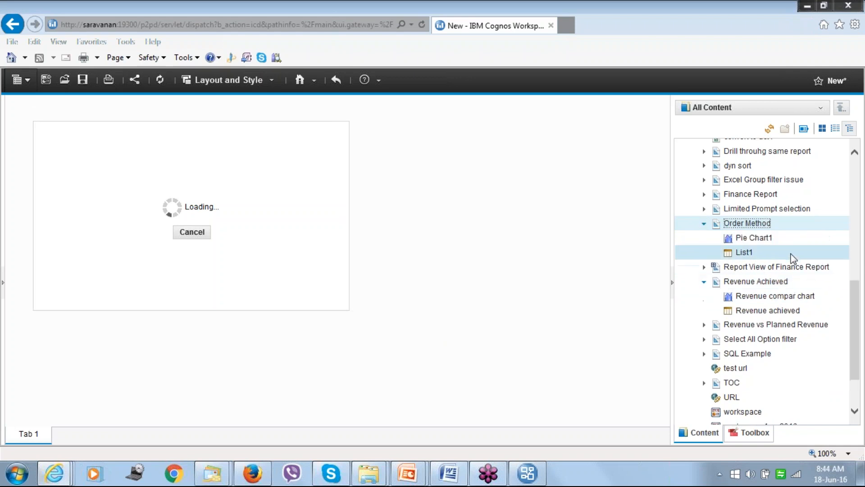
drag(759, 257, 353, 121)
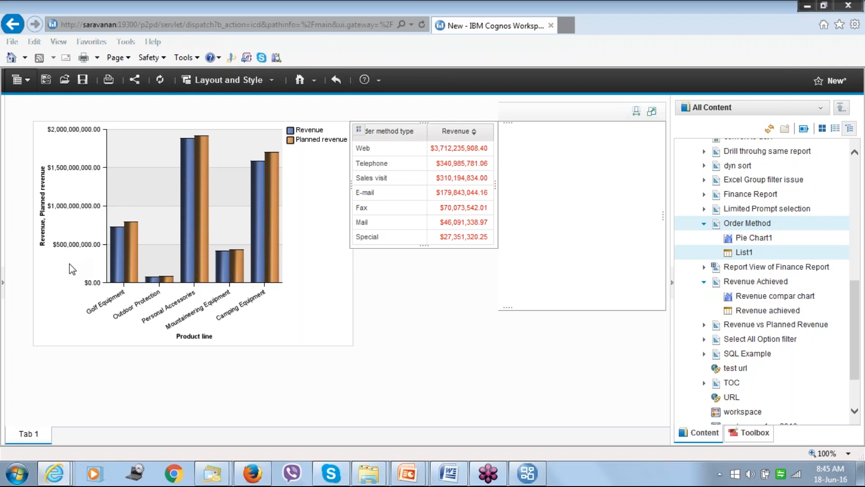
- Select the revenue comparison chart on the canvas and open it for advanced editing with Do More
click(59, 145)
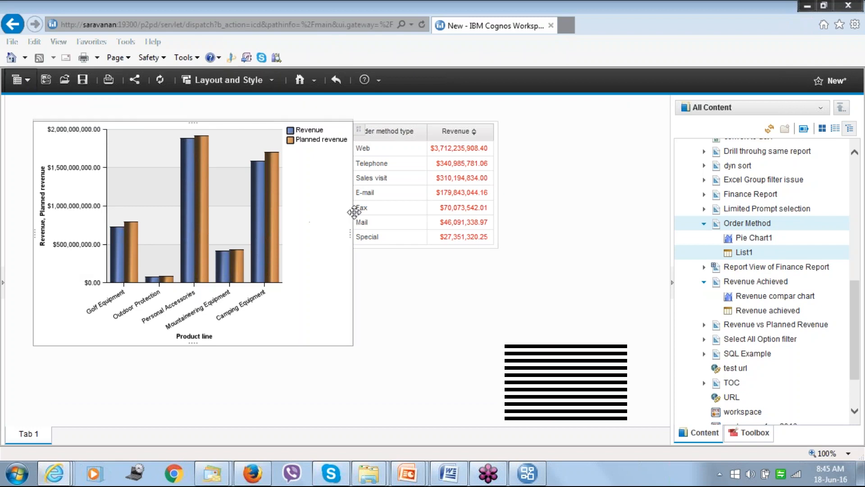
mouse_move(338, 217)
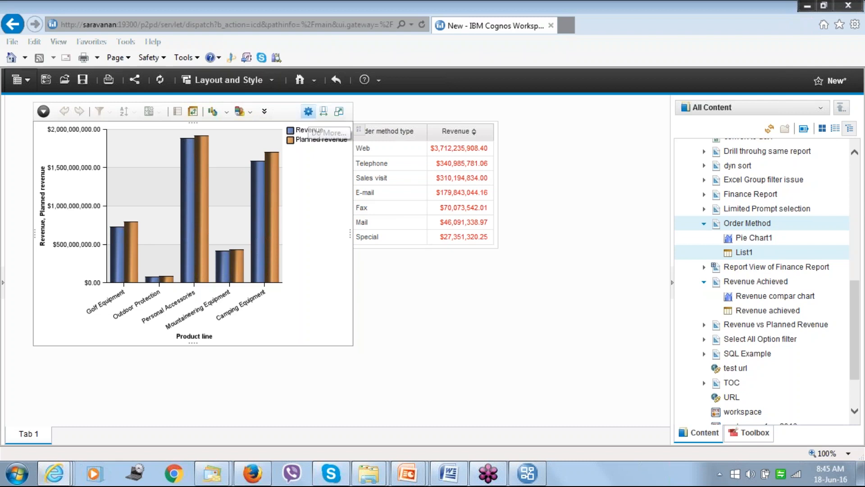
click(339, 111)
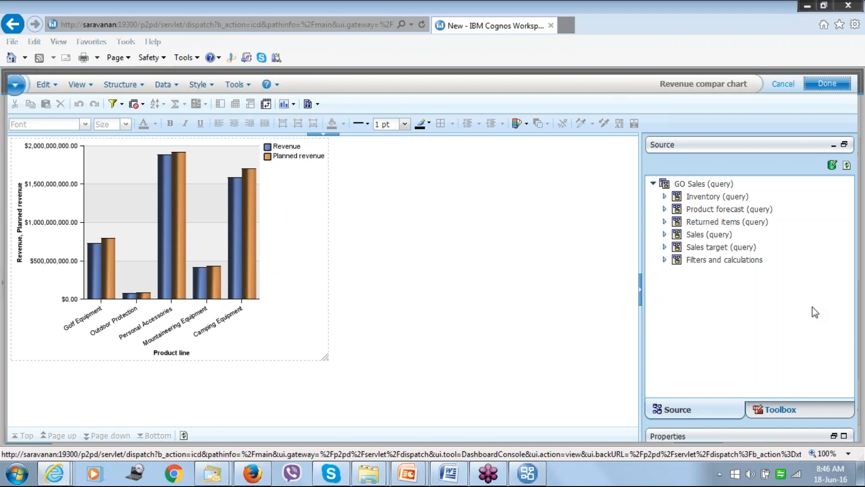
- Display the chart's available toolbox items, and switch to Report Studio to display the query's toolbox items for comparison
click(785, 410)
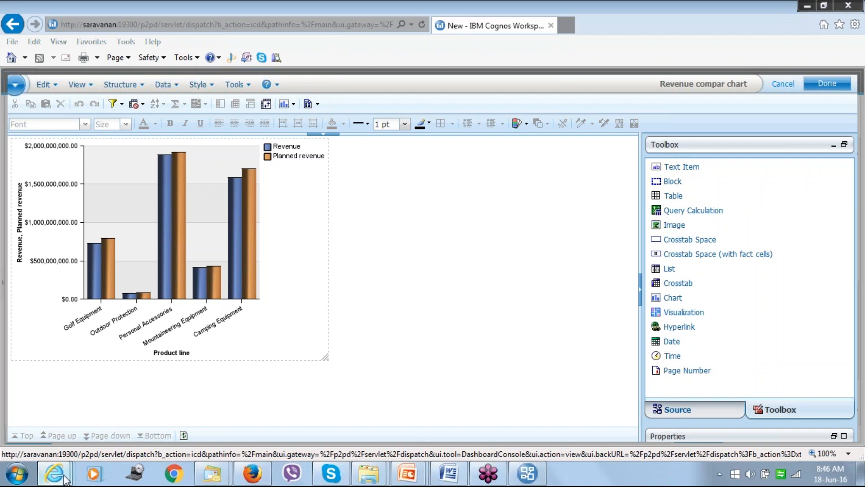
mouse_move(54, 473)
click(70, 431)
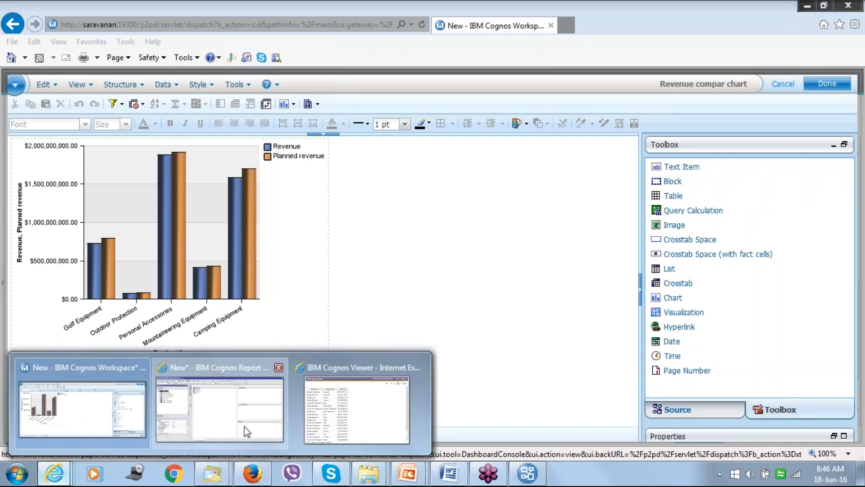
click(245, 428)
click(39, 280)
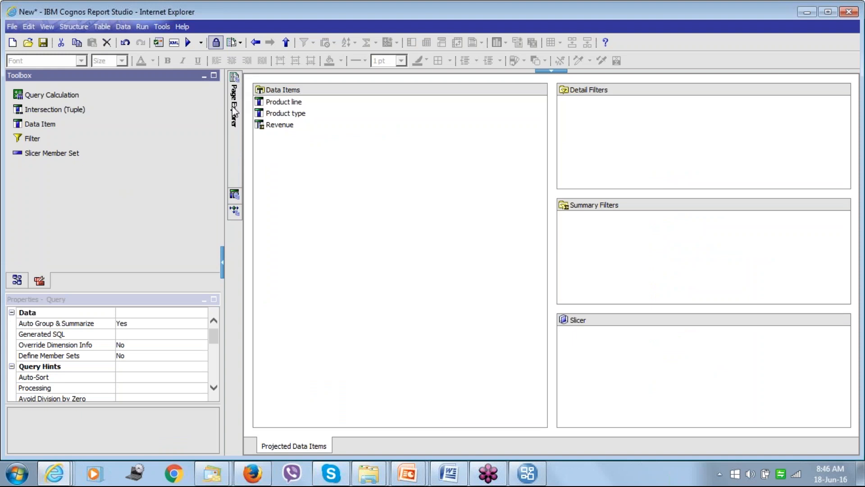
- Return from the query view to the report page and examine the insertable objects in its toolbox
mouse_move(233, 111)
click(294, 105)
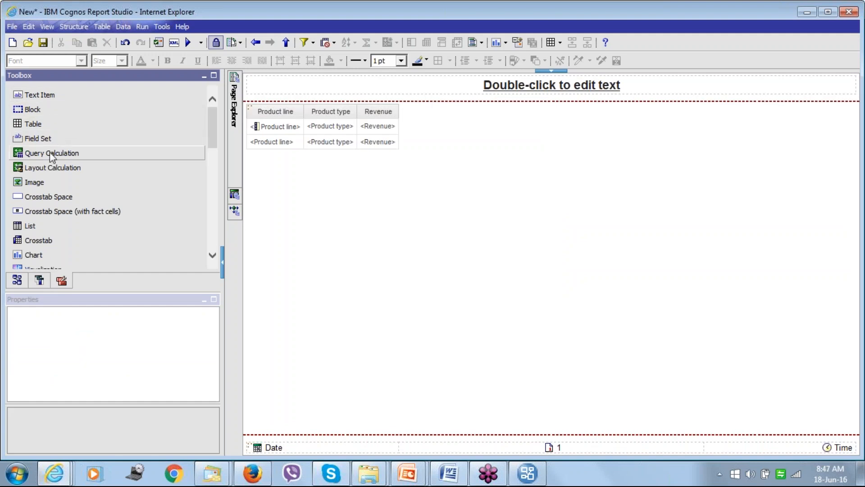
scroll(210, 124, down, 1)
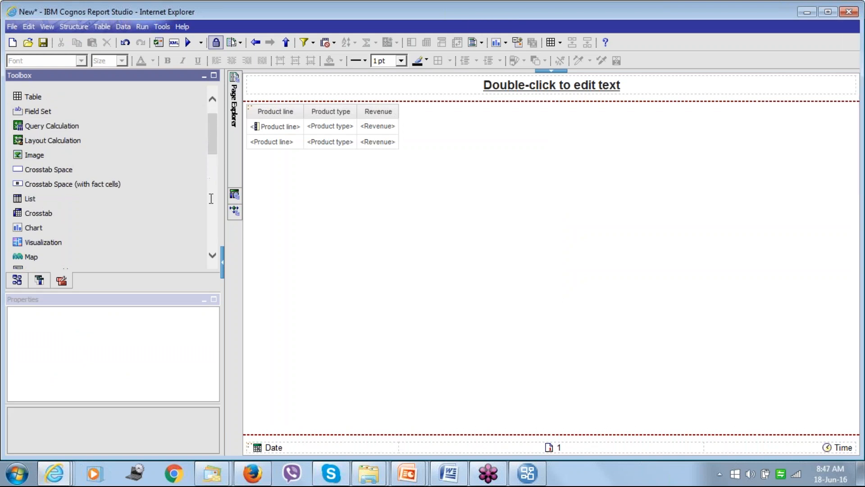
scroll(211, 199, down, 1)
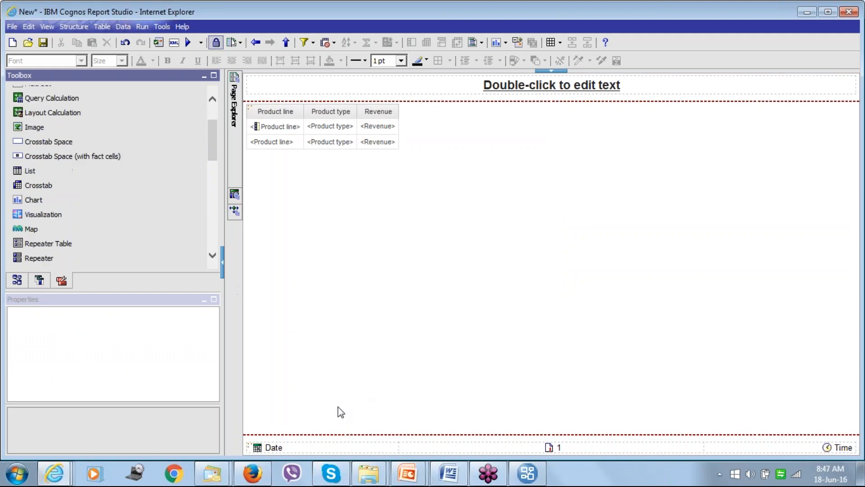
- Switch back to Cognos Workspace, select the revenue comparison chart, and expand the properties area to show its settings
click(525, 476)
mouse_move(525, 477)
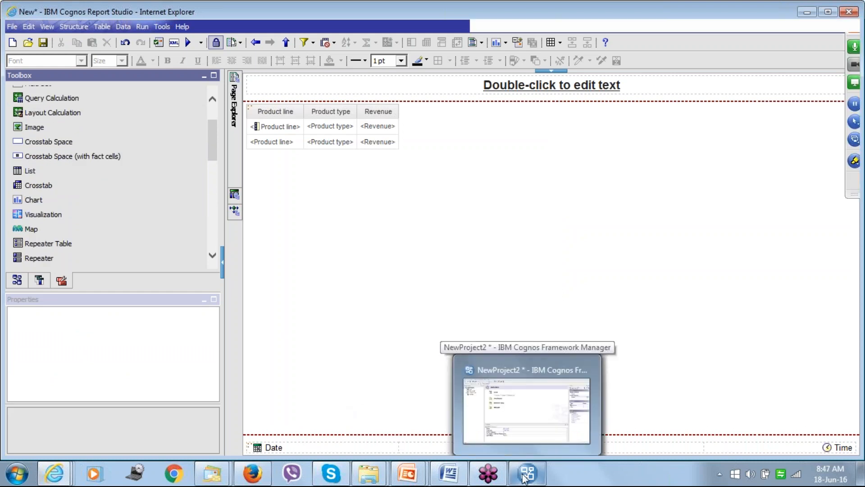
mouse_move(54, 473)
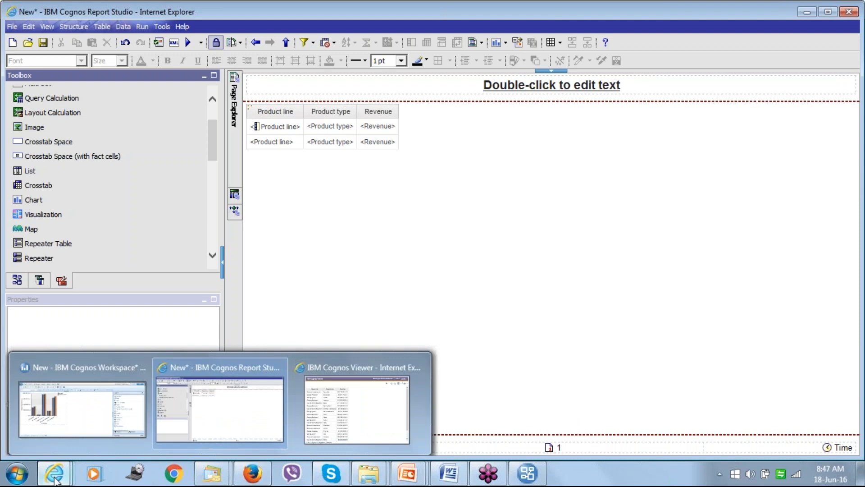
click(101, 410)
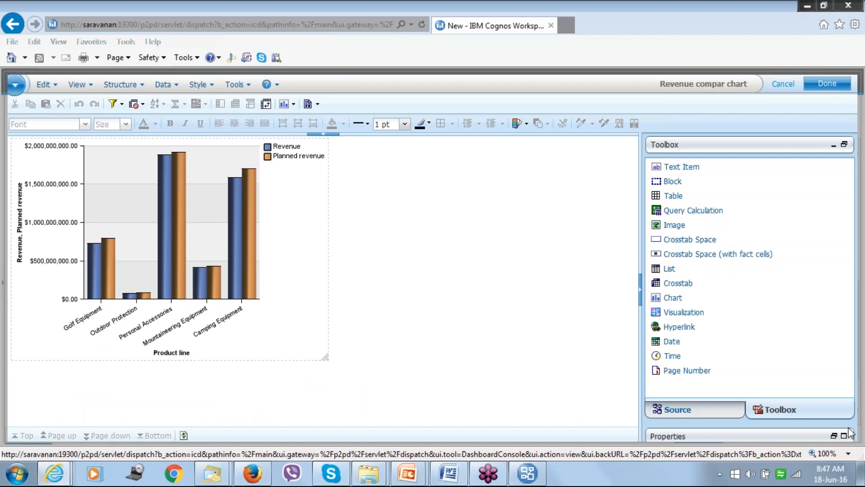
click(834, 436)
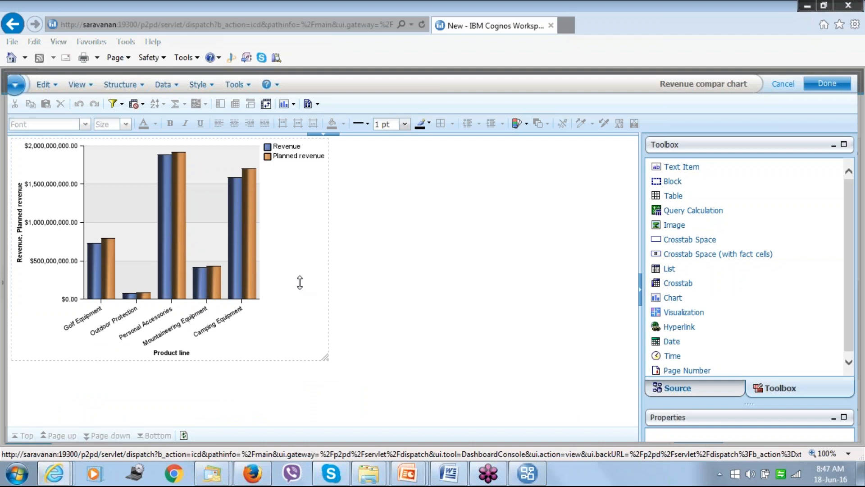
click(300, 282)
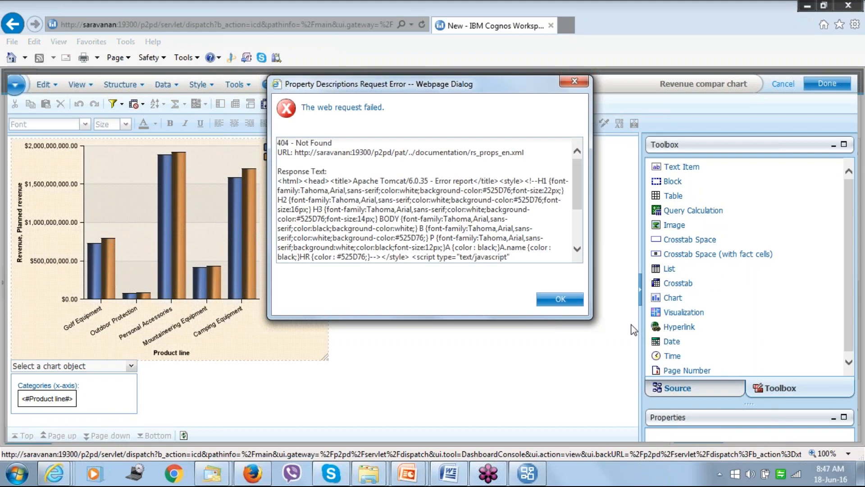
click(560, 299)
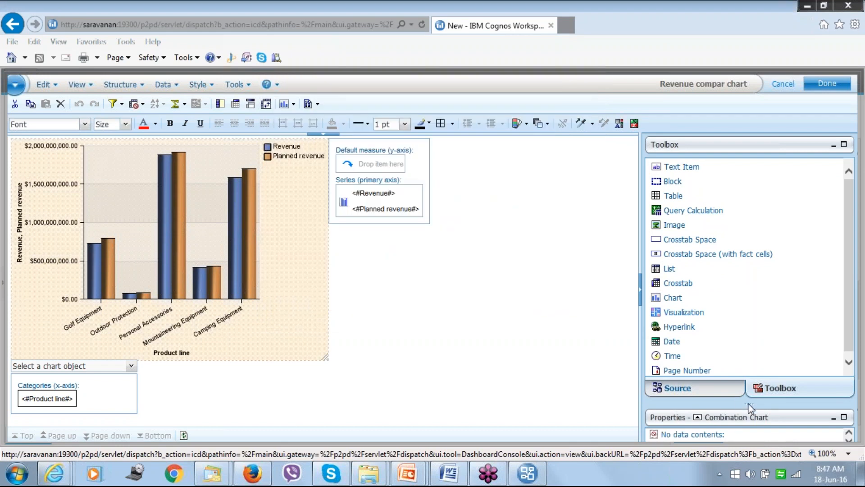
drag(750, 408, 723, 253)
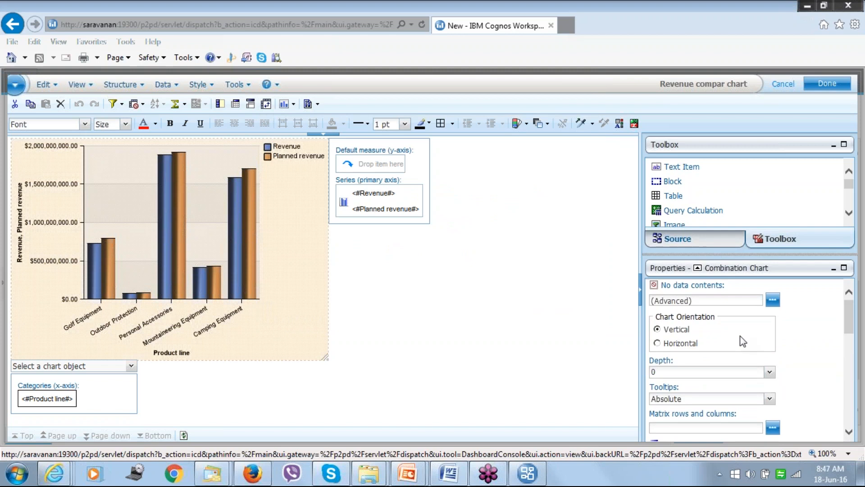
- Review the combination chart's properties, from chart orientation through material effects, font and name
scroll(743, 341, down, 8)
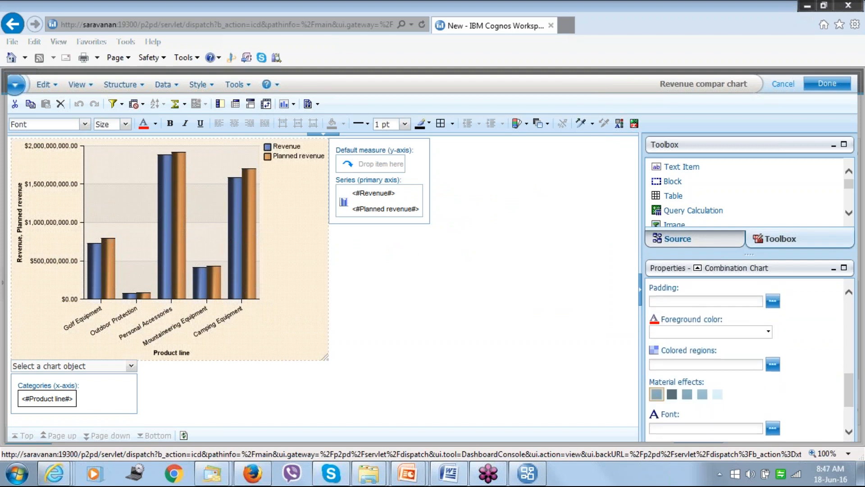
scroll(748, 361, down, 2)
scroll(748, 361, up, 10)
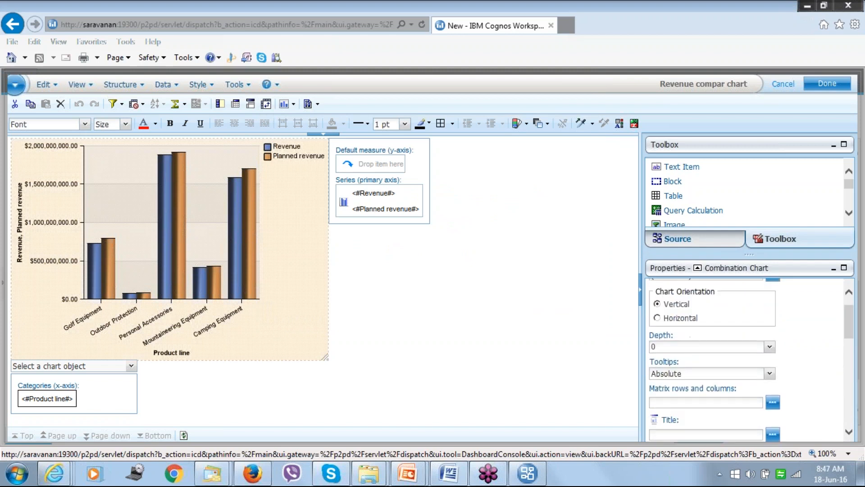
scroll(748, 360, down, 8)
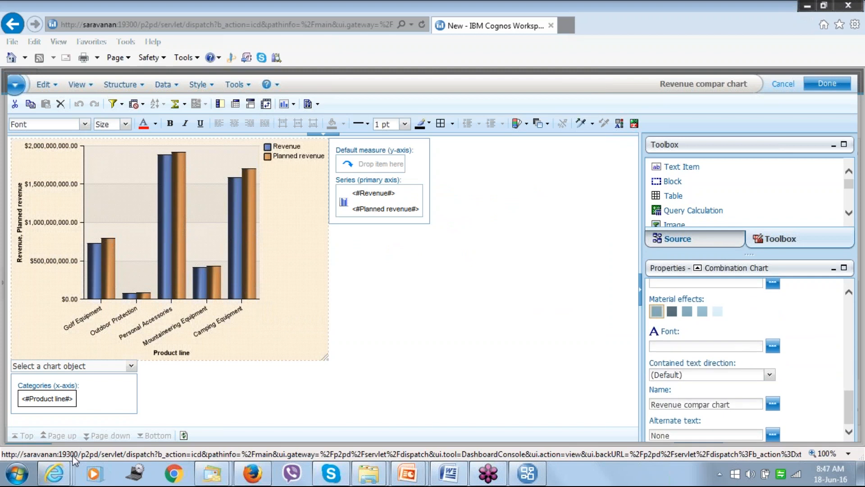
- Switch to Report Studio and examine the properties of the list's Product line column body for comparison
mouse_move(54, 473)
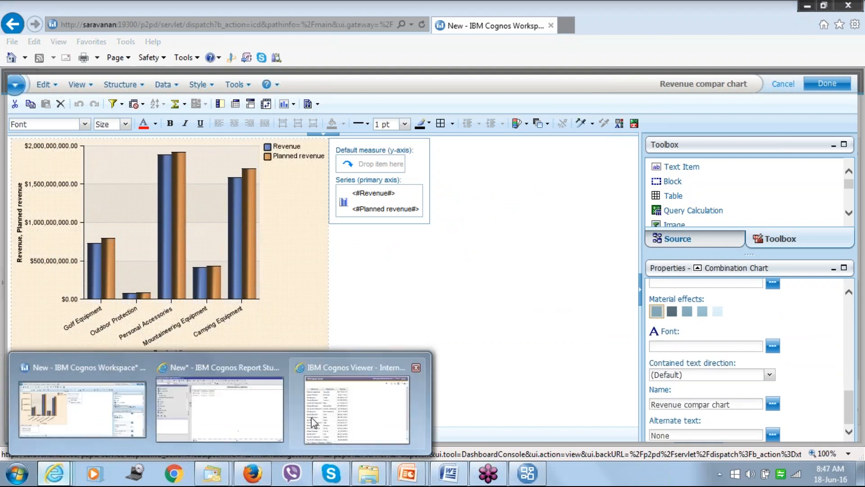
click(258, 411)
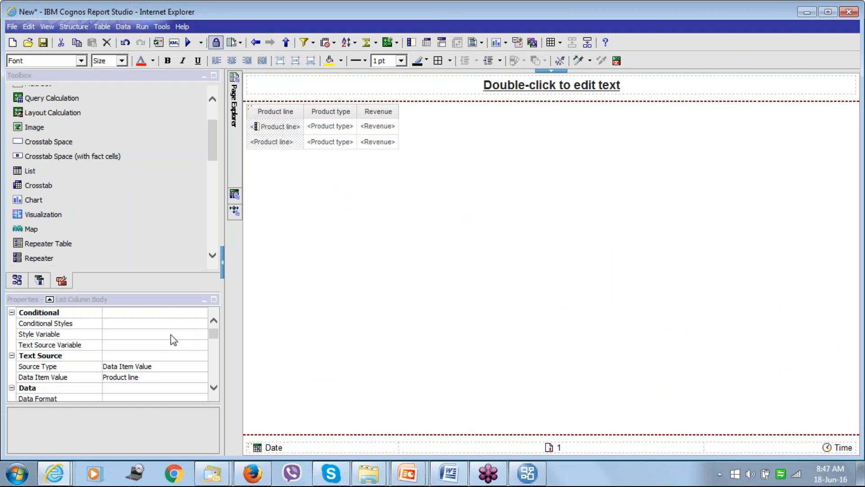
scroll(71, 303, down, 1)
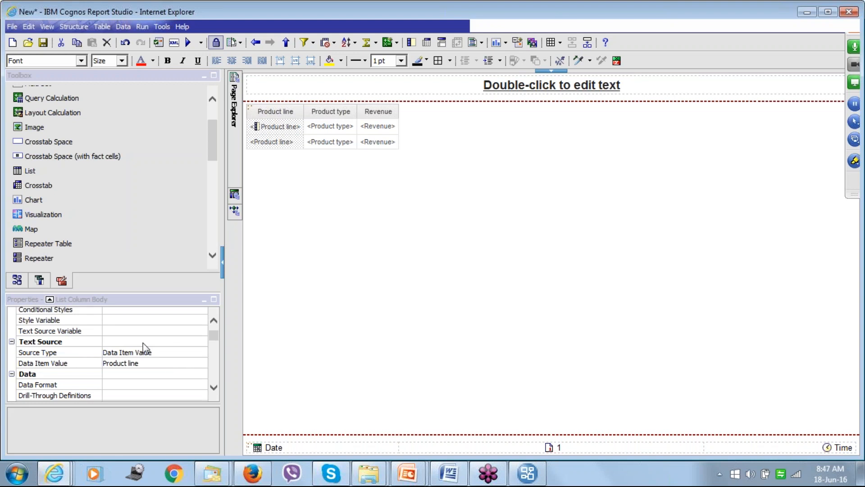
scroll(144, 347, down, 3)
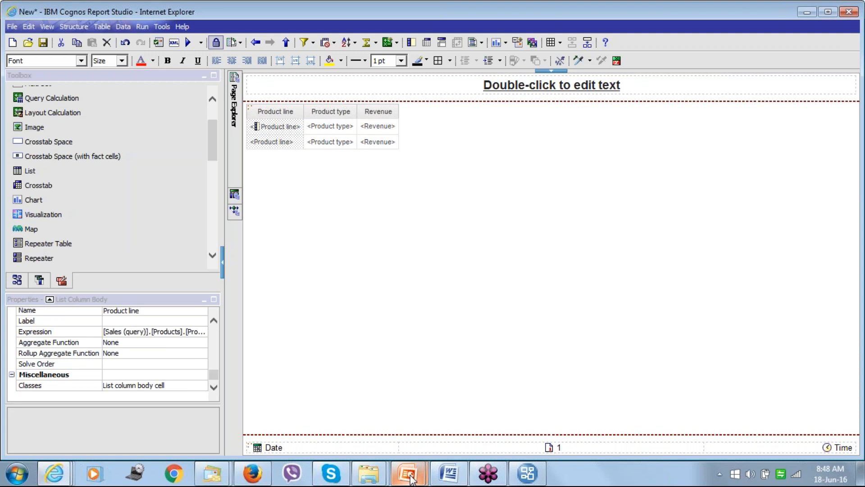
- Switch to the PowerPoint slide show and advance from the Workspace slide to the Workspace Advance slide
mouse_move(411, 479)
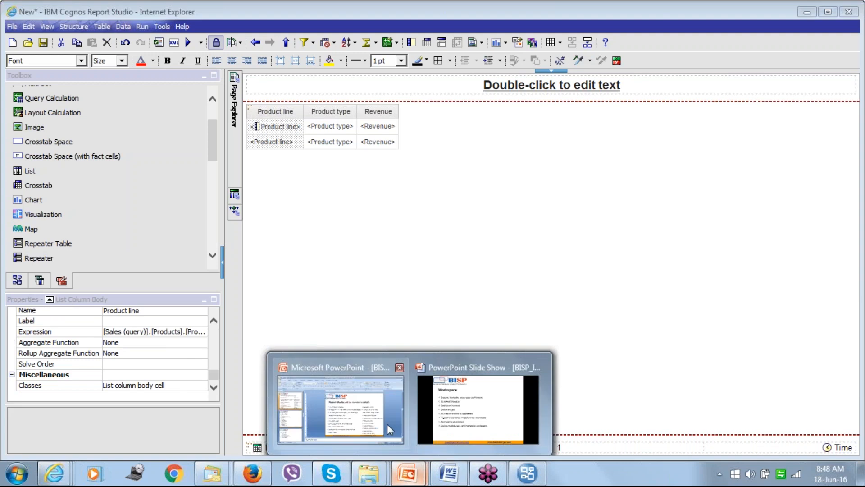
click(388, 424)
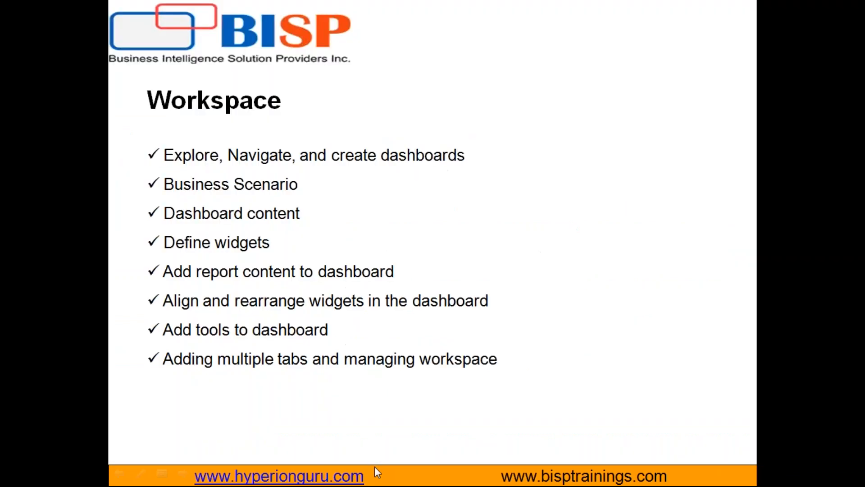
click(374, 472)
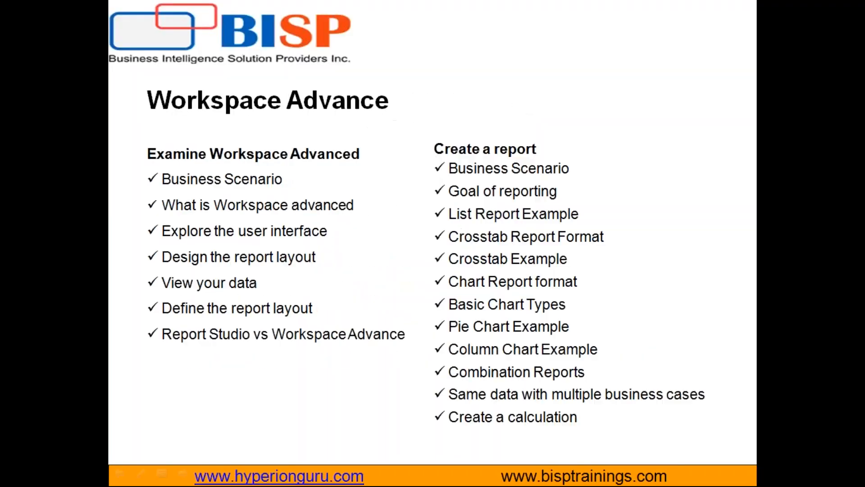